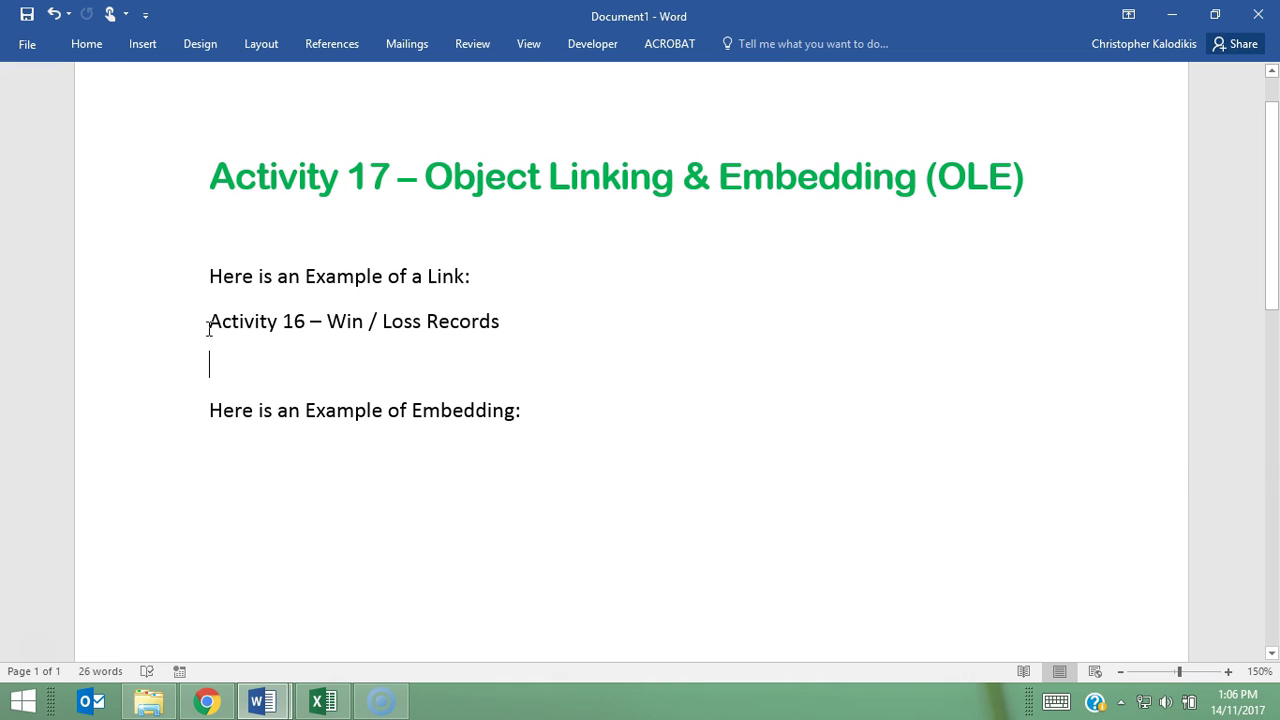
- Hyperlink the text "Activity 16 – Win / Loss Records" to the existing file Activity 16 - Win Loss Records.xlsx in Spreadsheet Templates
drag(211, 320, 500, 324)
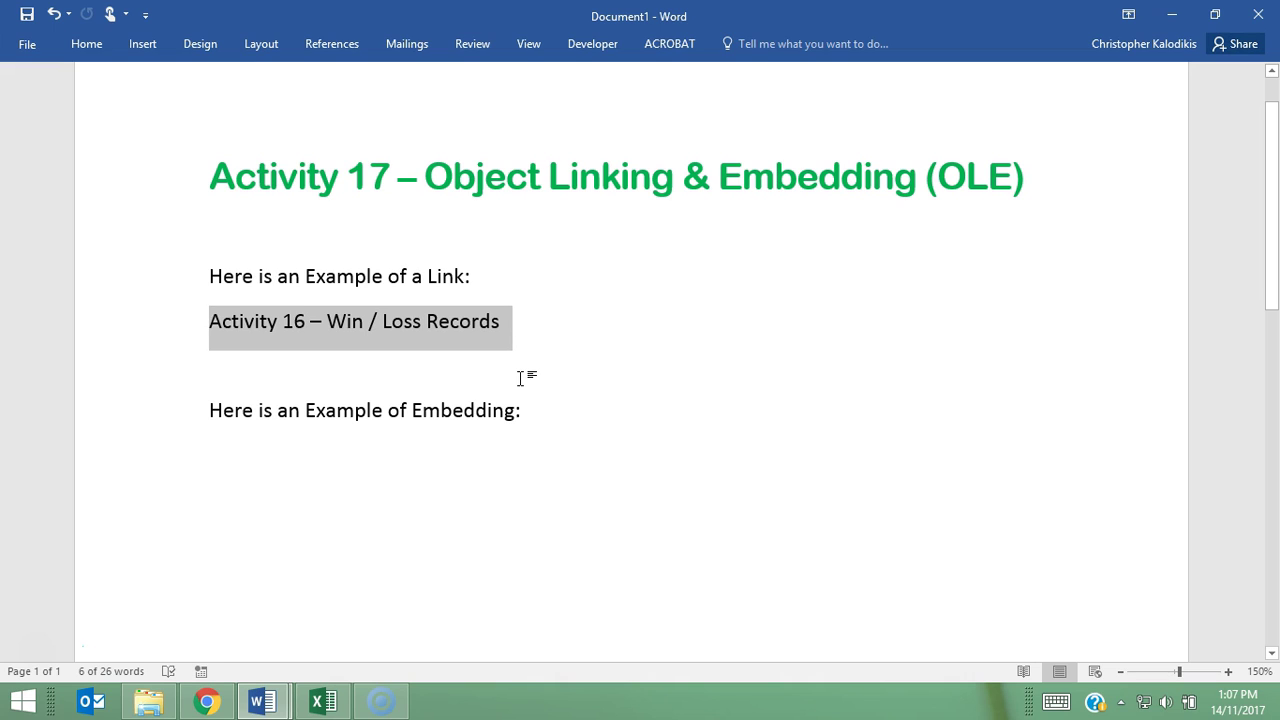
right_click(383, 324)
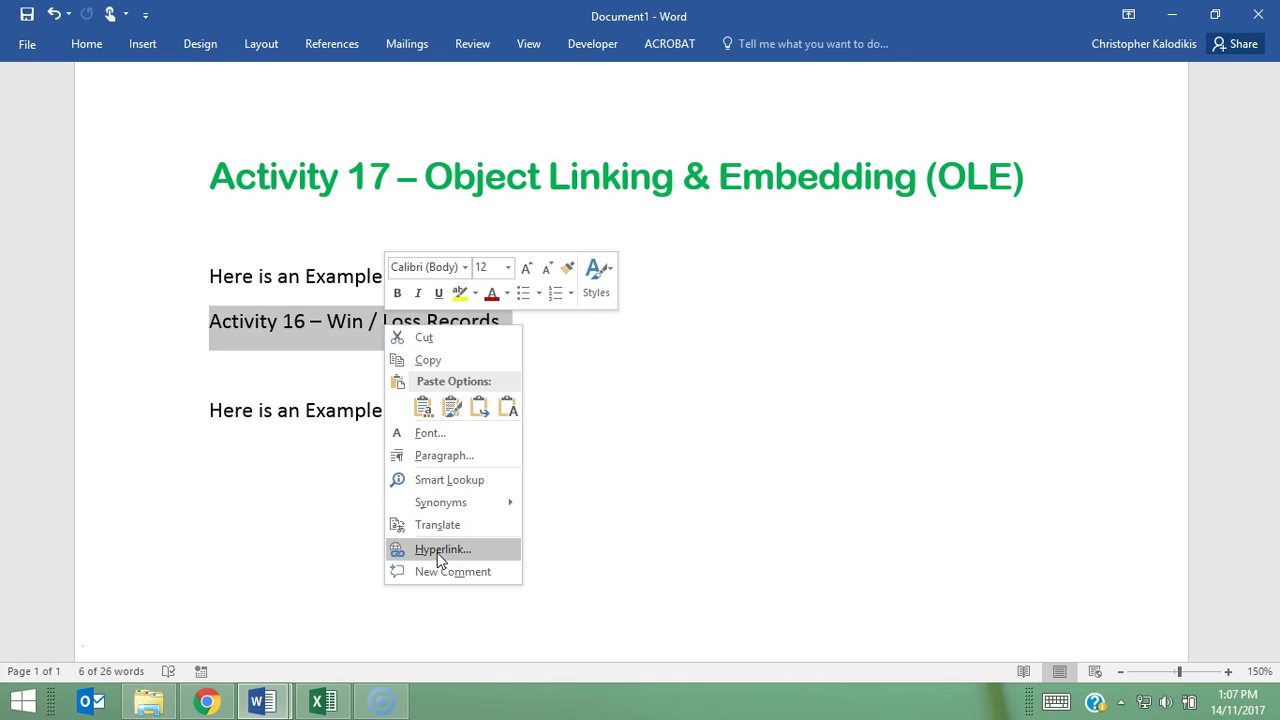
click(440, 550)
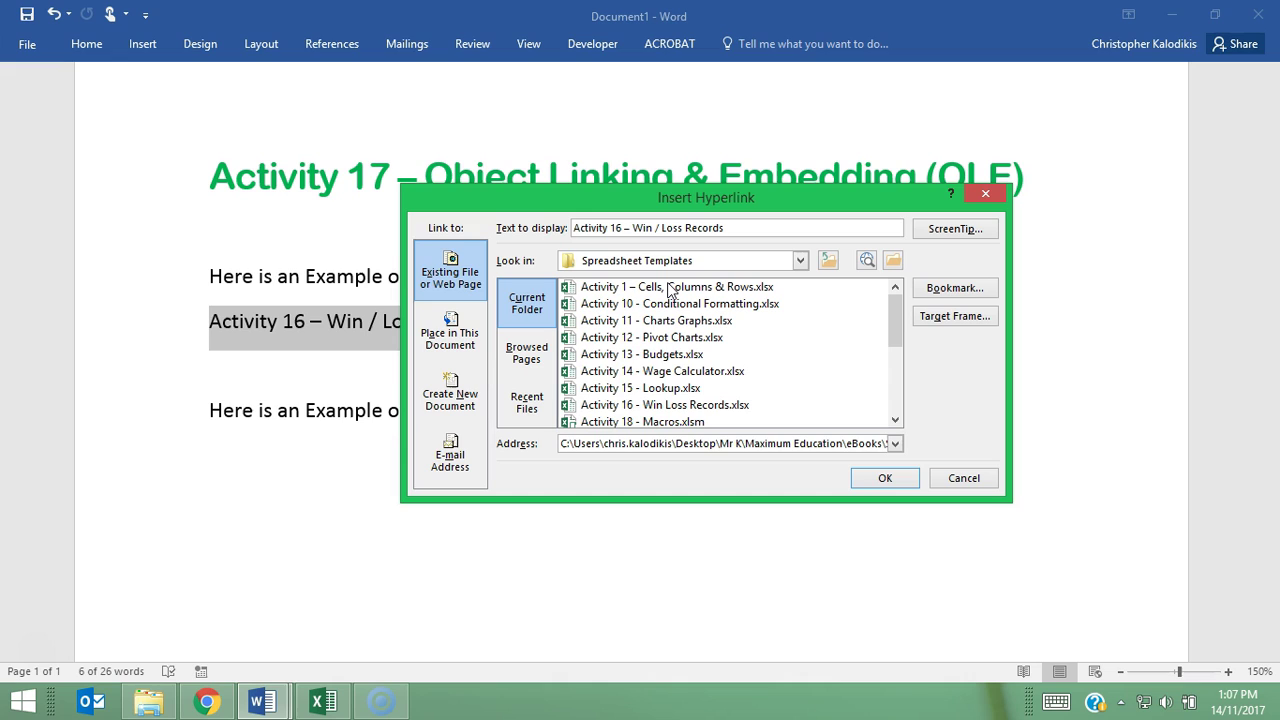
click(657, 405)
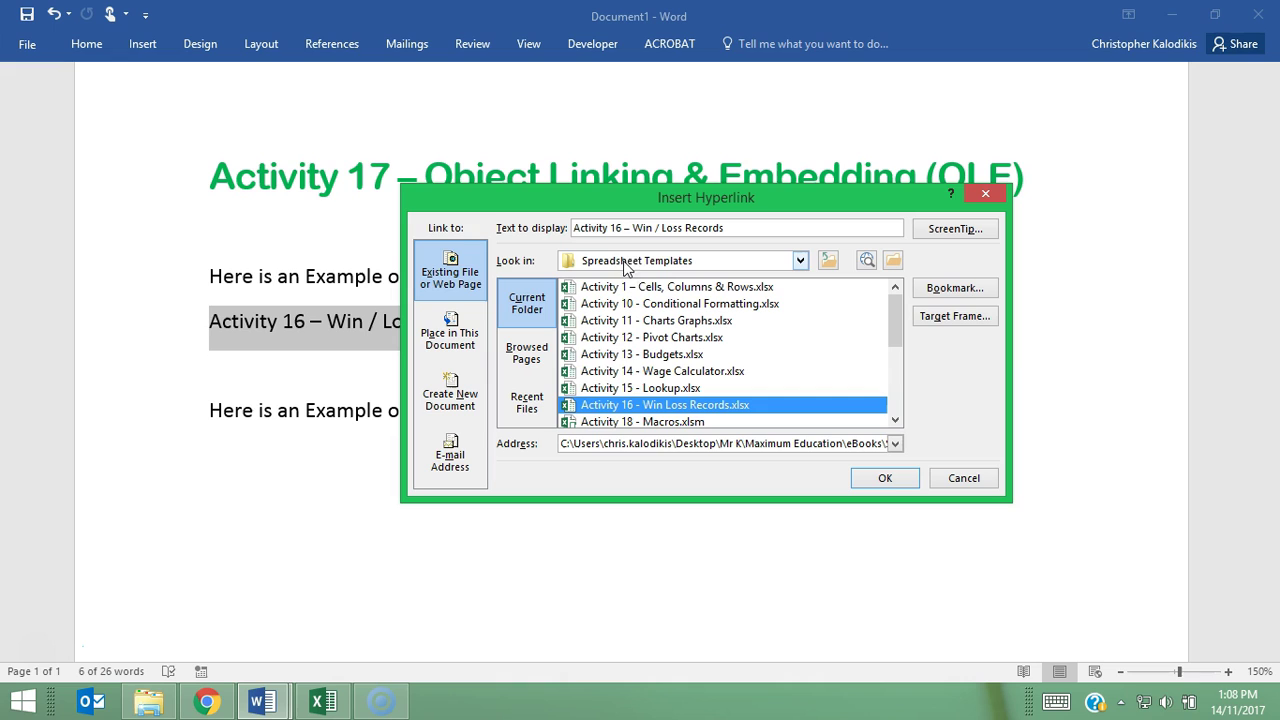
click(800, 261)
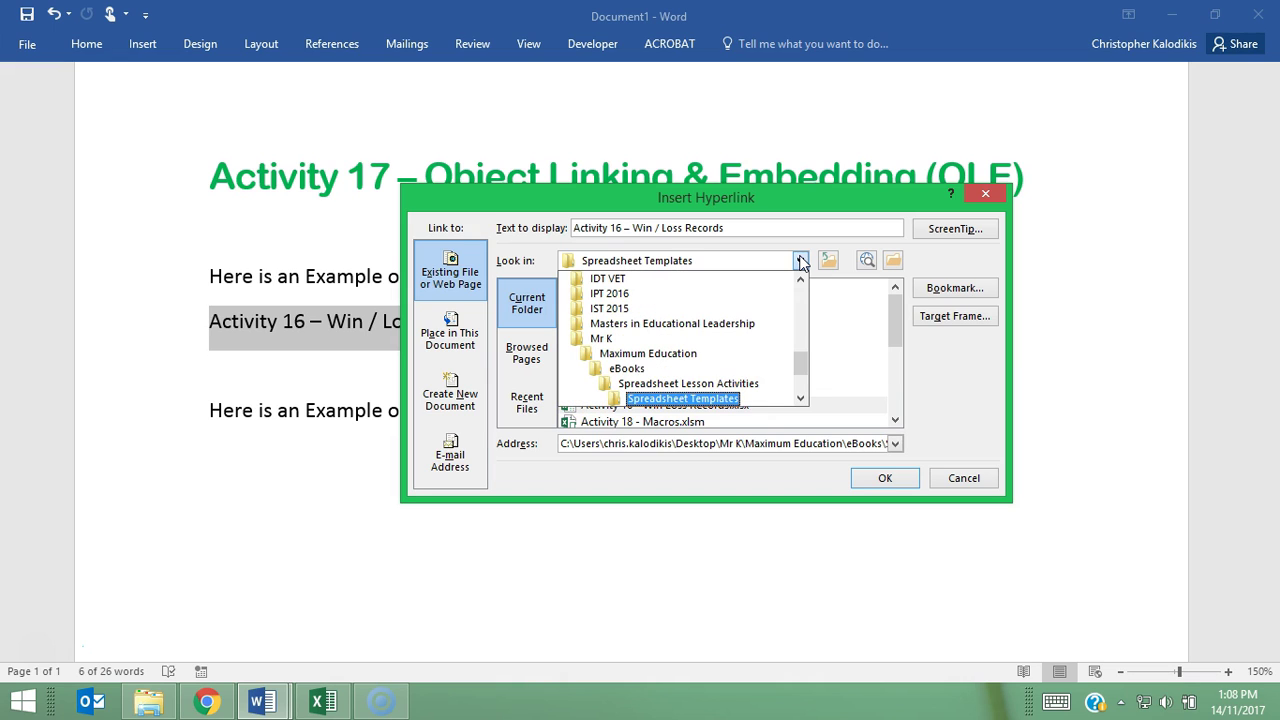
click(800, 261)
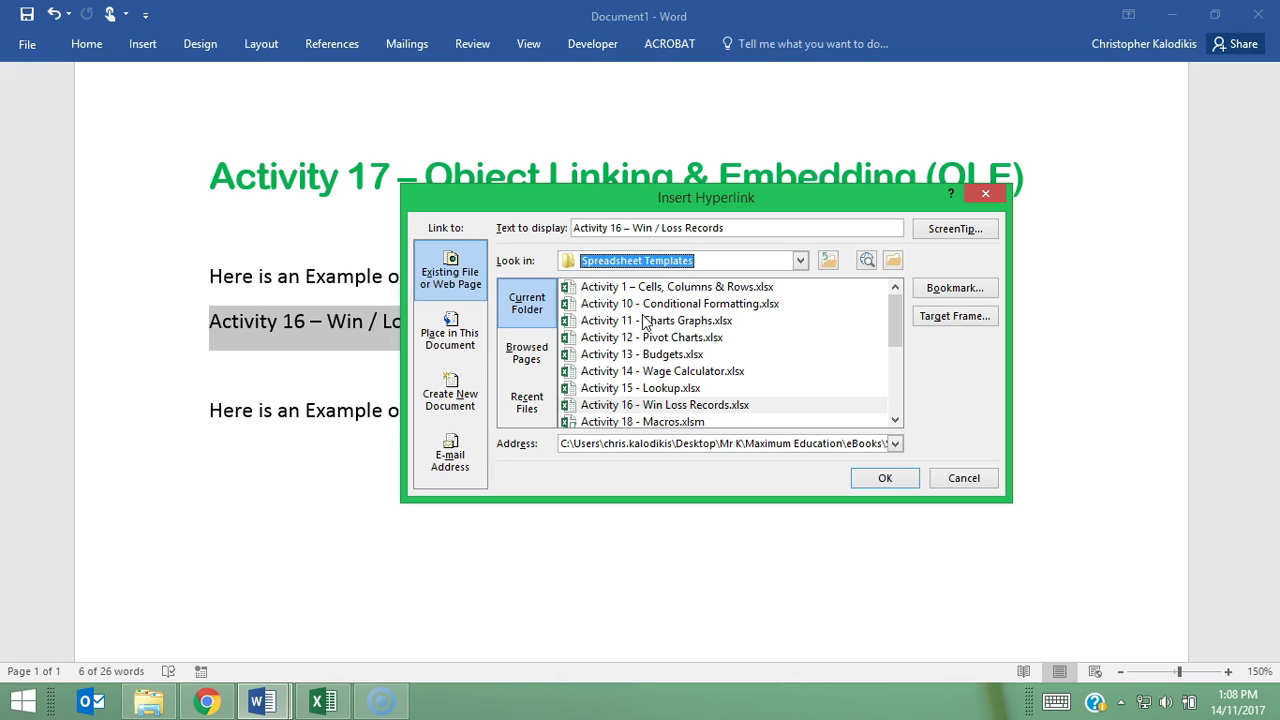
click(684, 406)
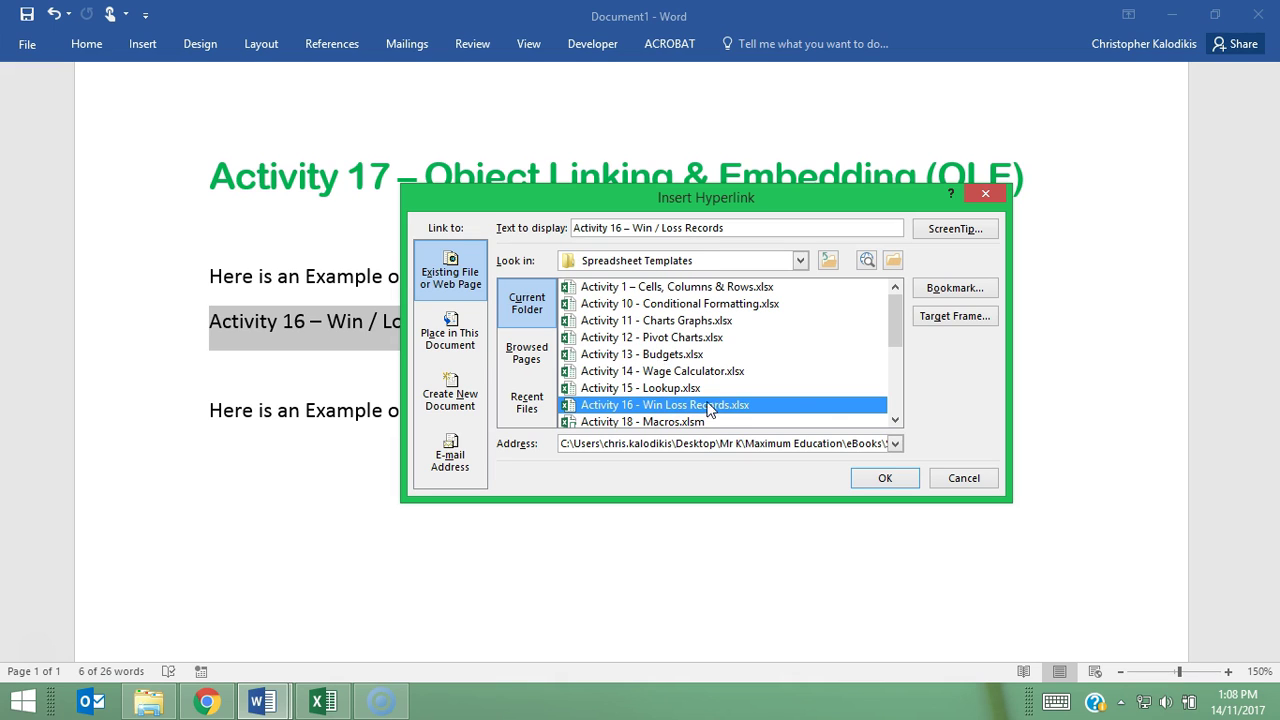
click(885, 478)
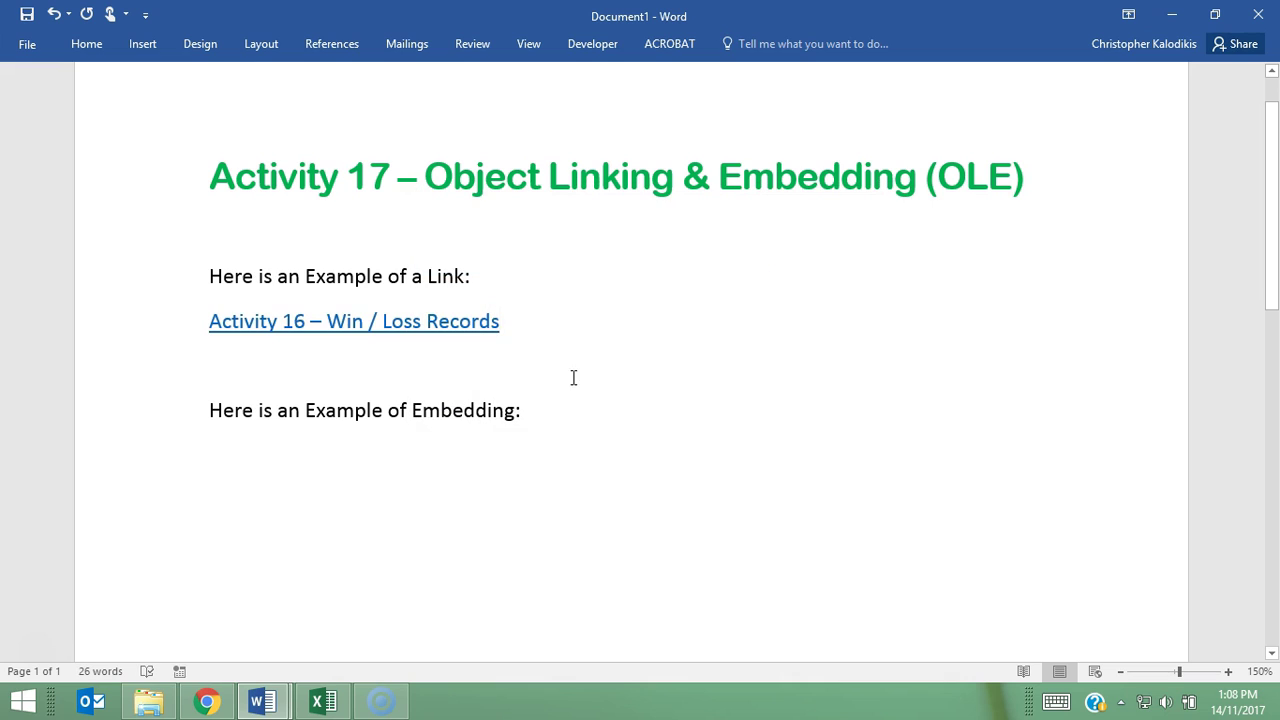
- Follow the new hyperlink to check the workbook it opens, allowing the security notice, and close that workbook
mouse_move(350, 322)
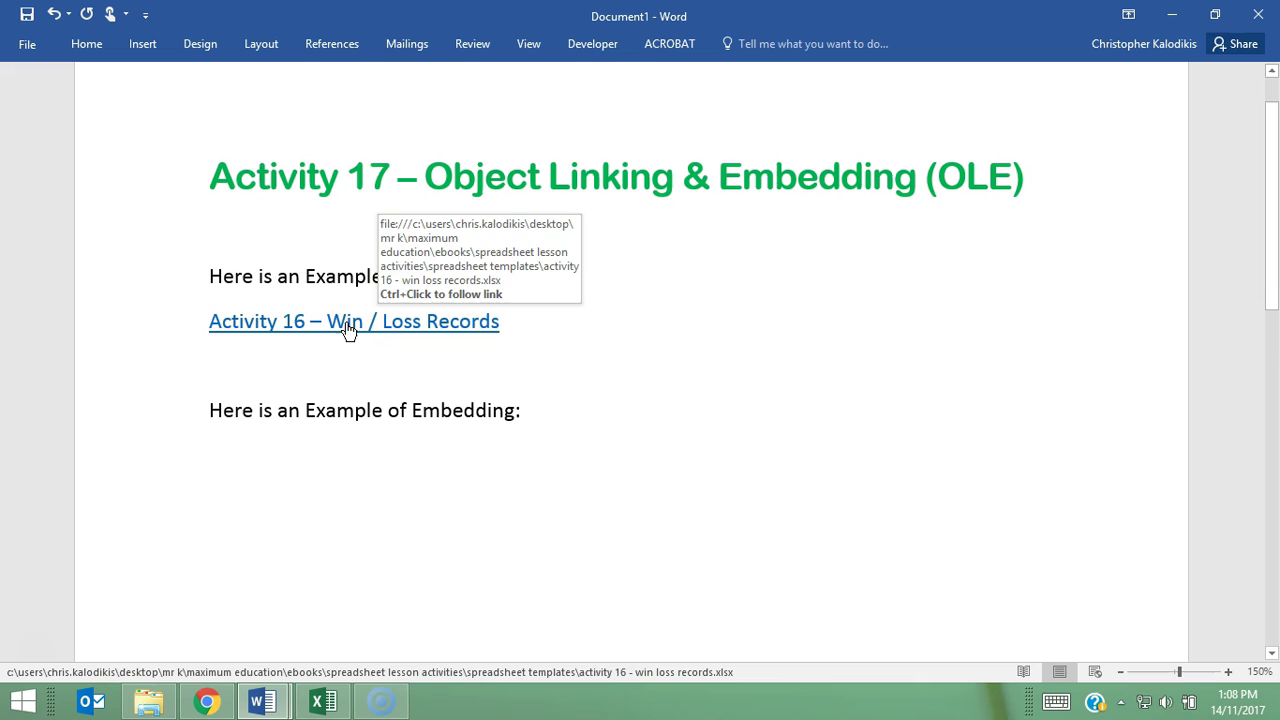
ctrl+click(347, 326)
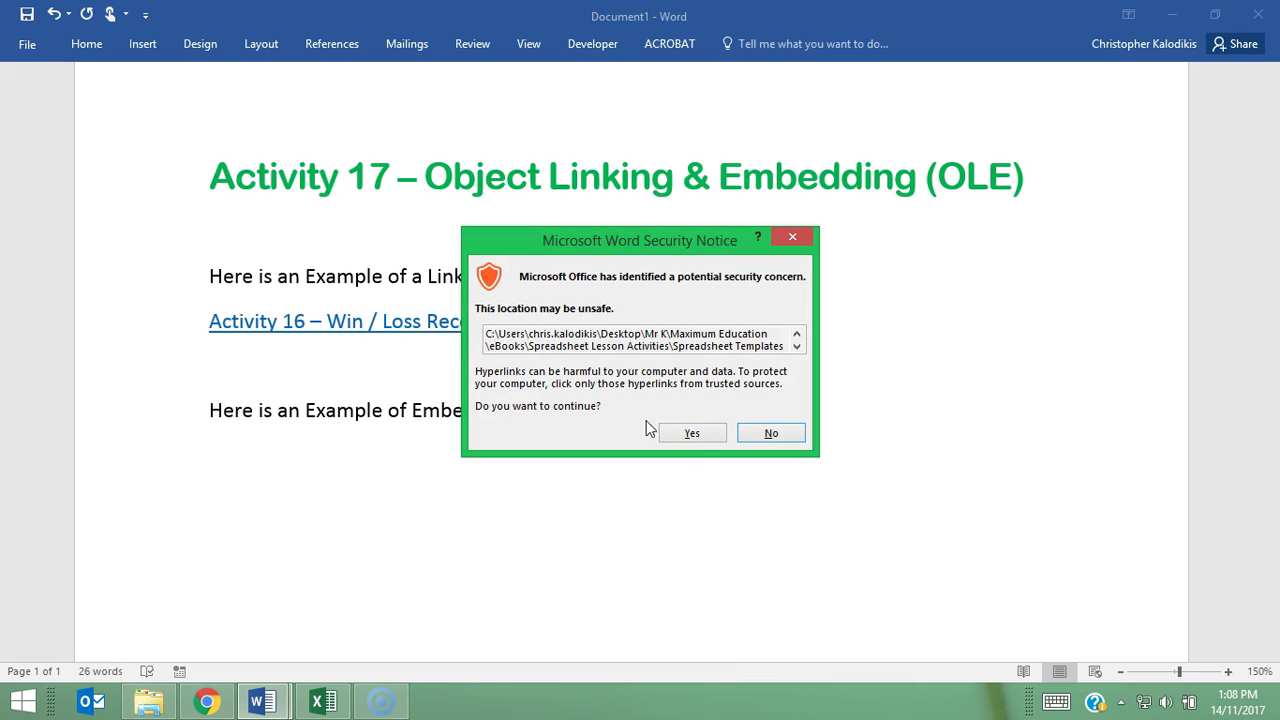
click(699, 435)
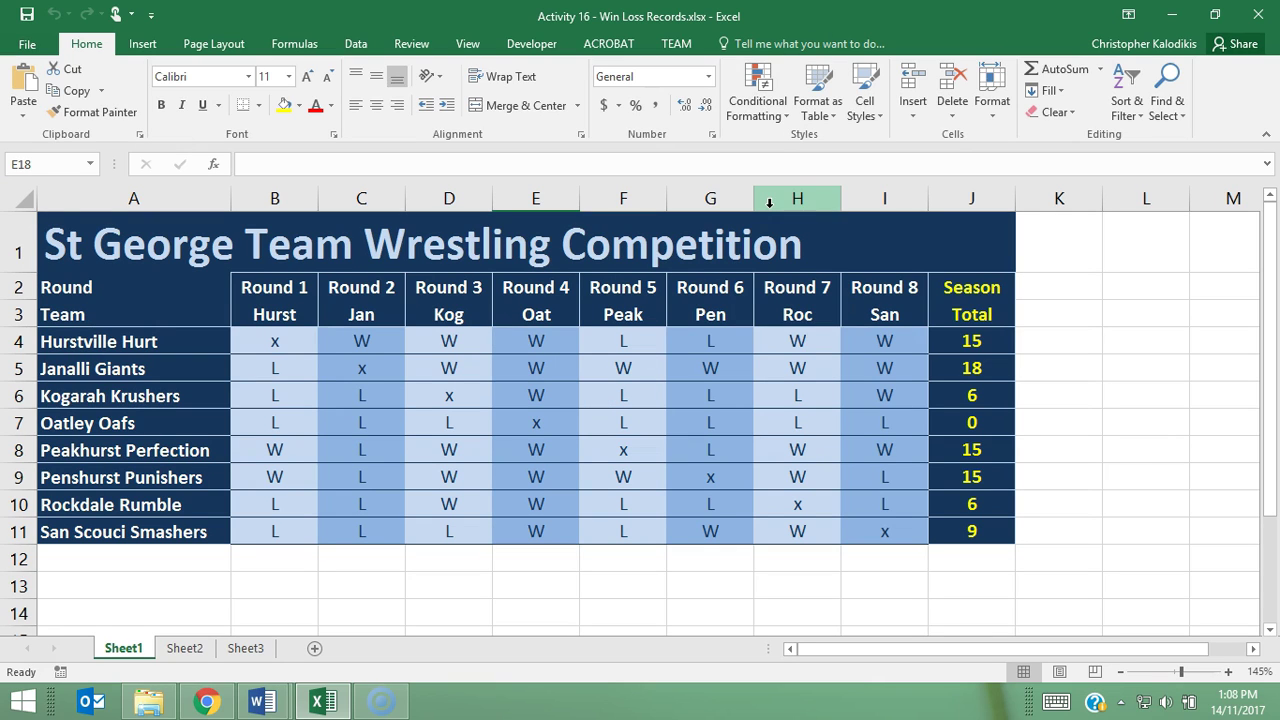
click(1258, 16)
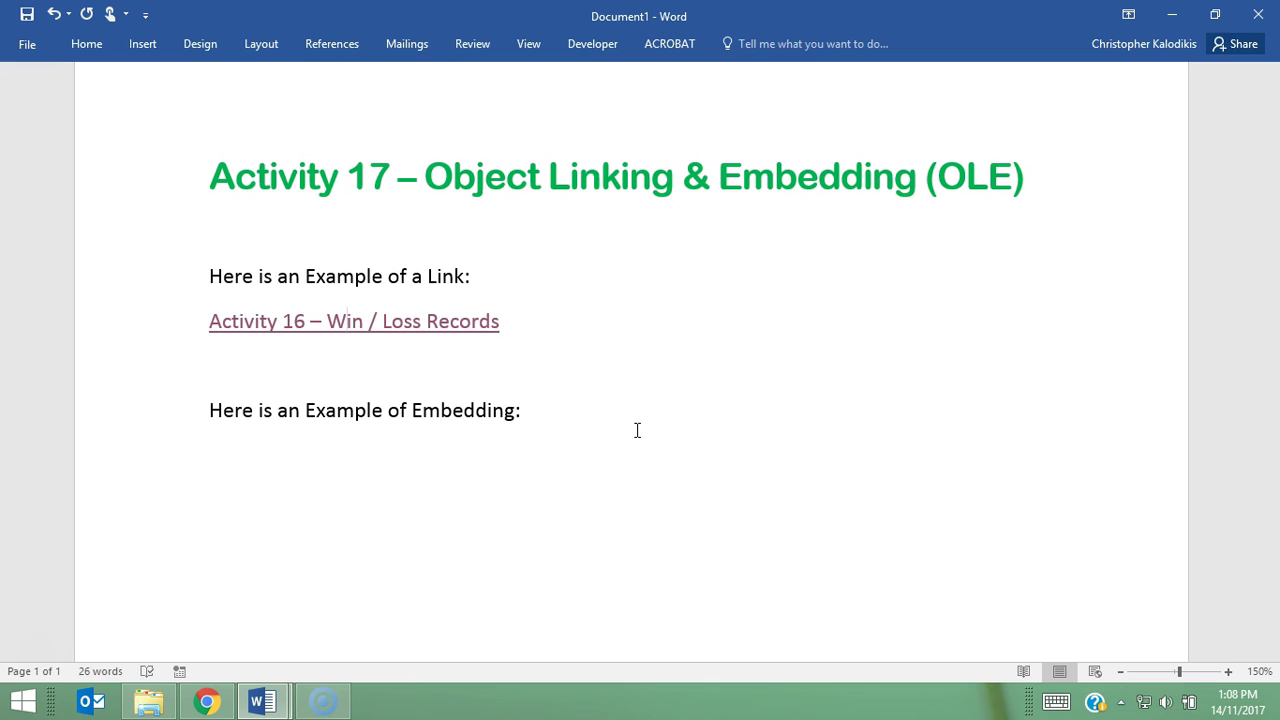
- Reopen the linked workbook through the hyperlink, copy the competition table in A1:J11 of Sheet1, and return to the Word document
mouse_move(381, 336)
ctrl+click(275, 322)
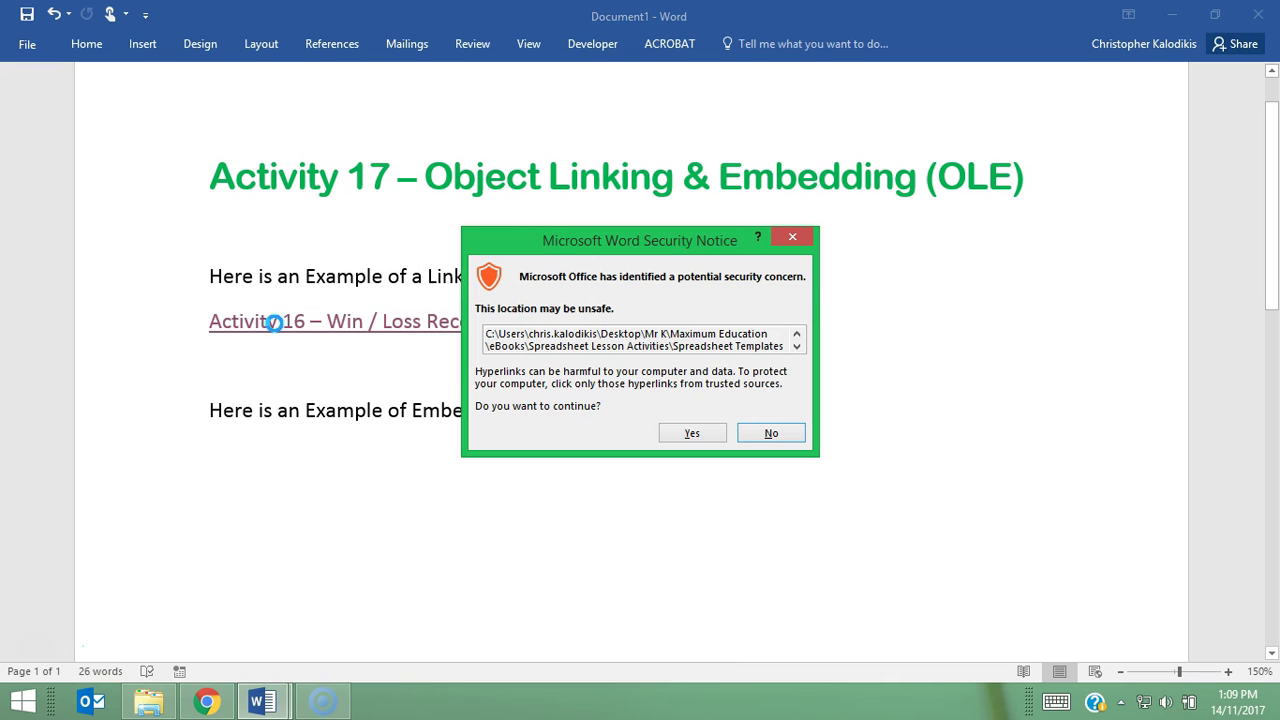
click(706, 436)
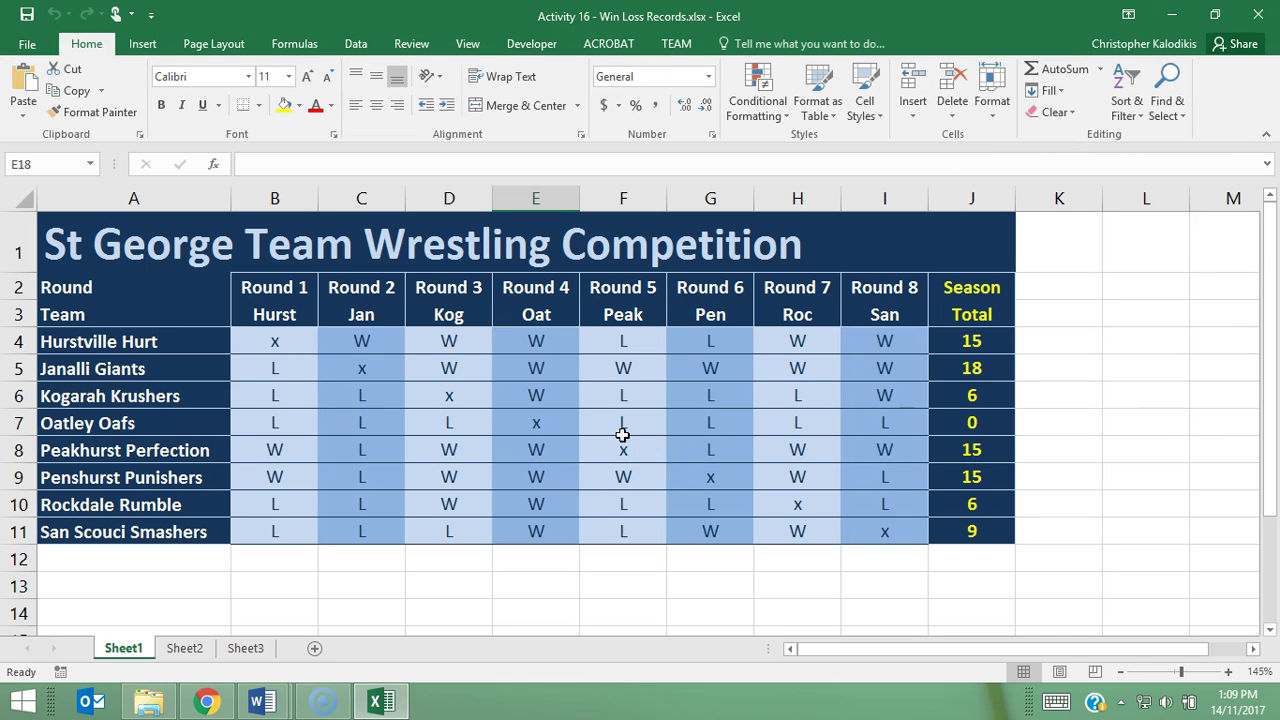
click(70, 237)
drag(70, 237, 971, 528)
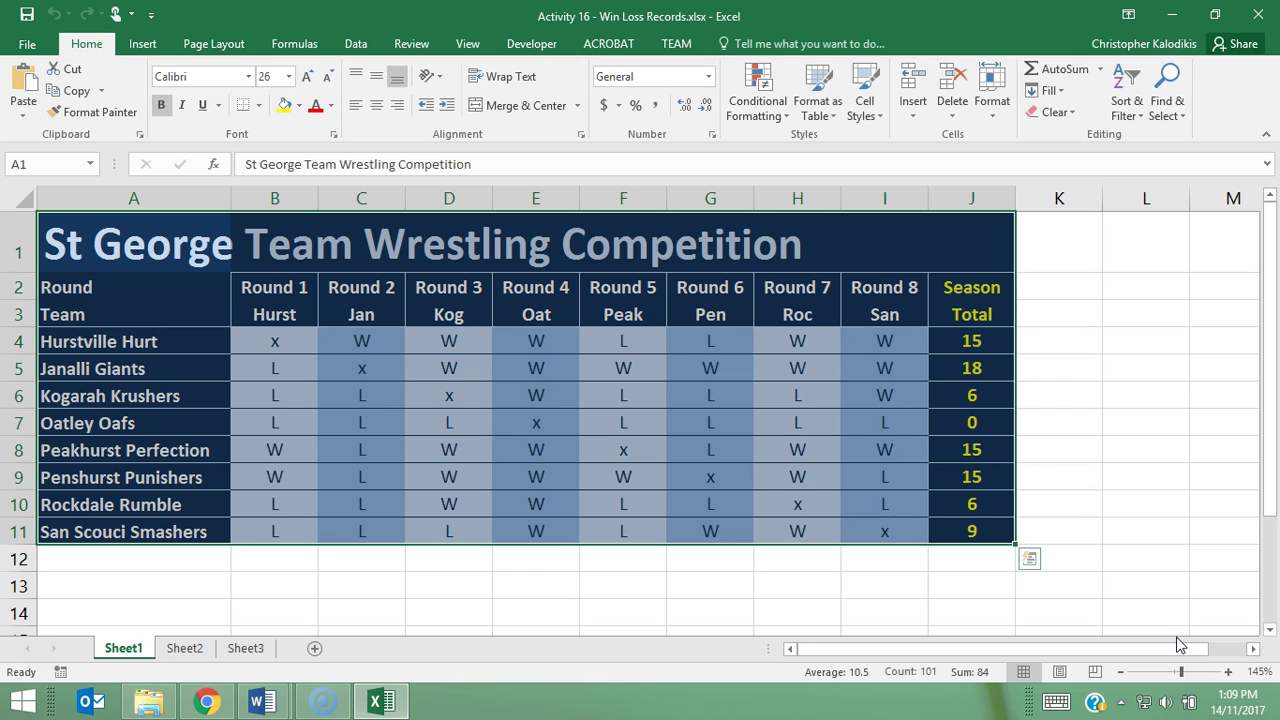
key(ctrl+c)
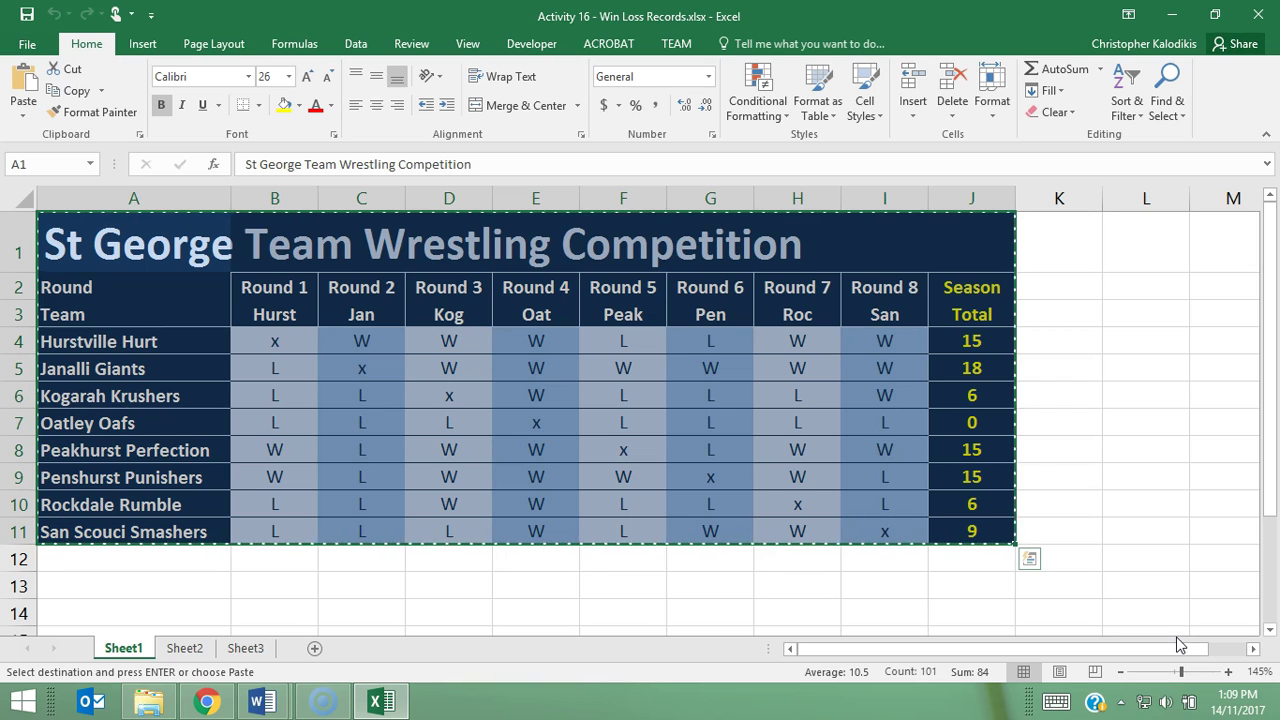
click(1175, 14)
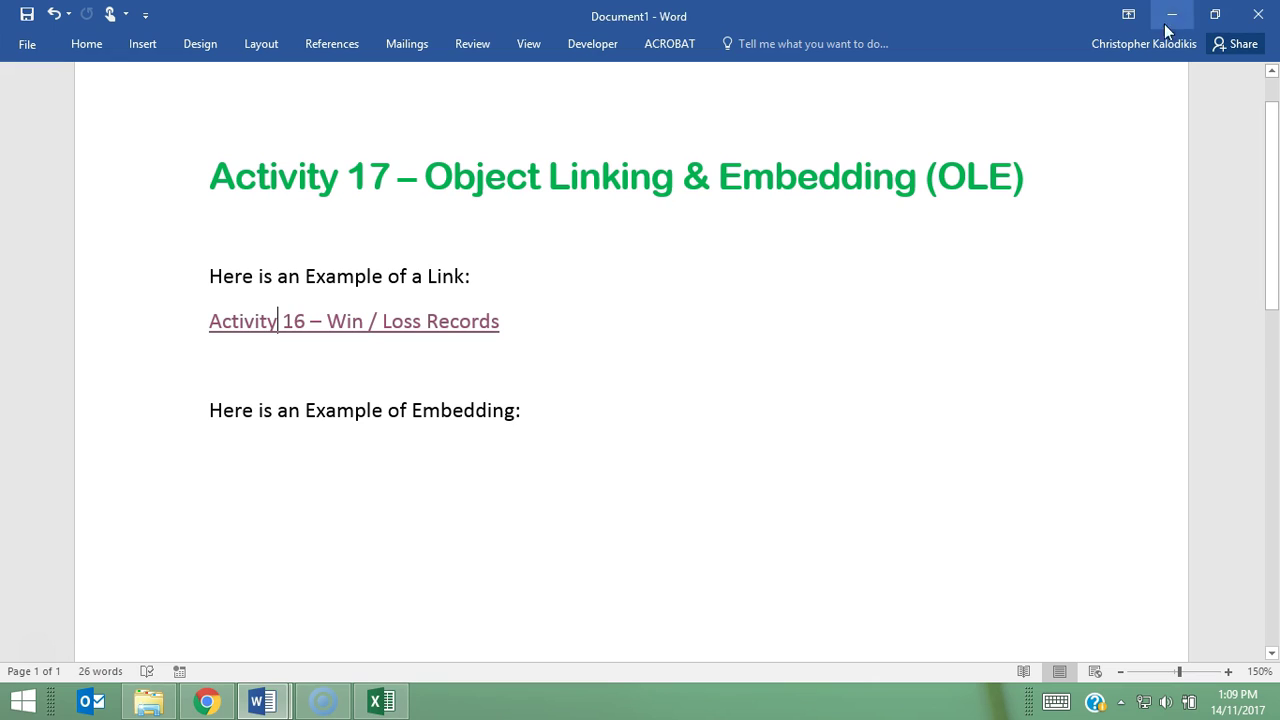
- Paste the copied table as a Microsoft Excel Worksheet Object on a new line below "Here is an Example of Embedding:"
click(269, 459)
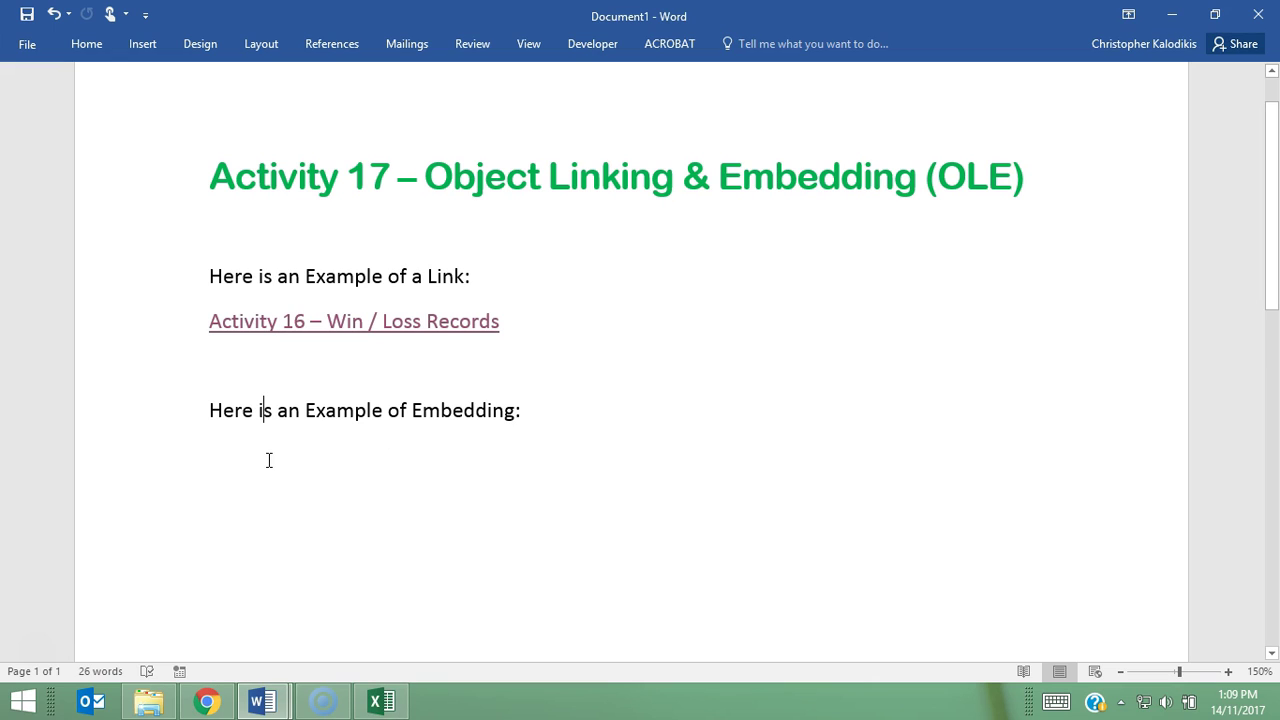
click(555, 410)
key(Return)
click(85, 44)
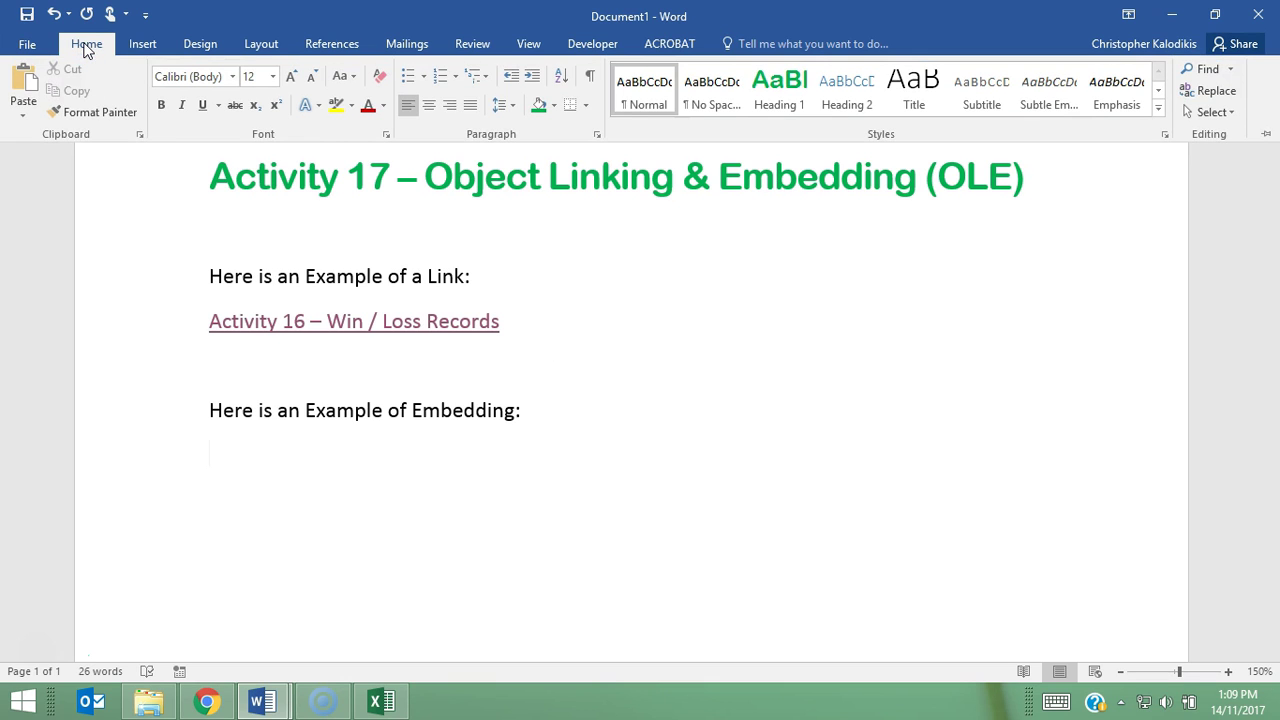
click(22, 116)
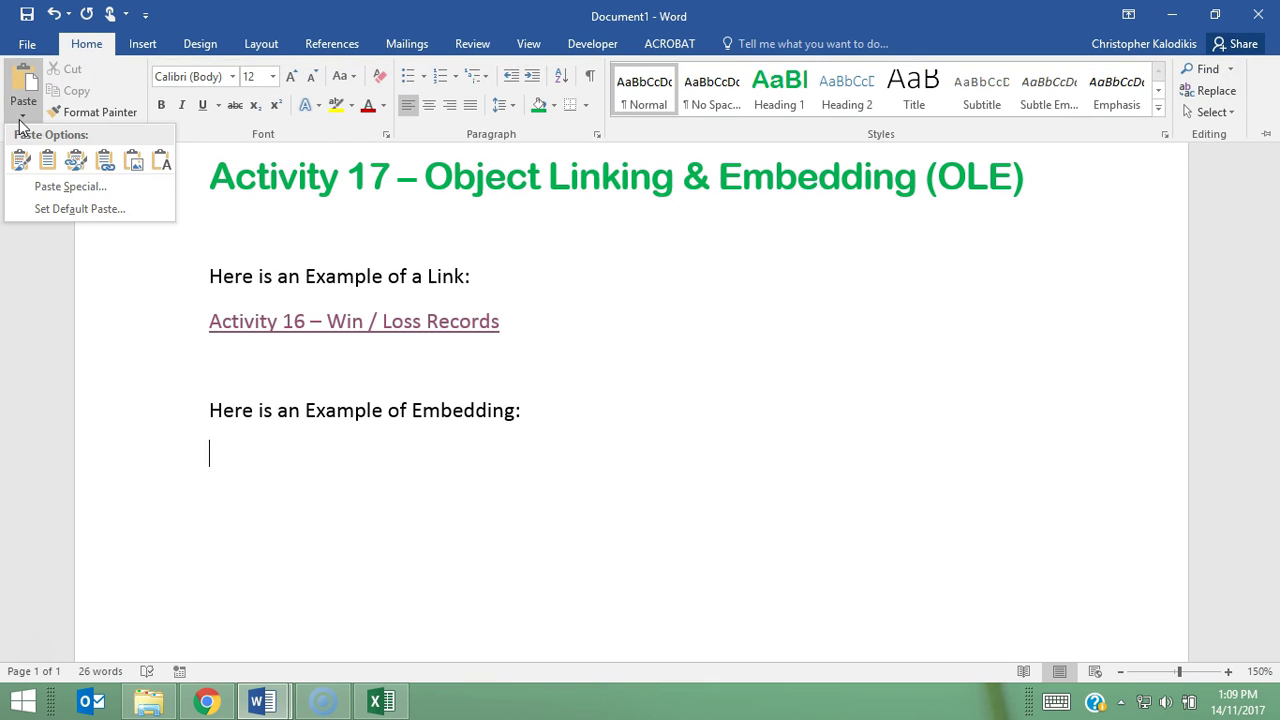
click(43, 187)
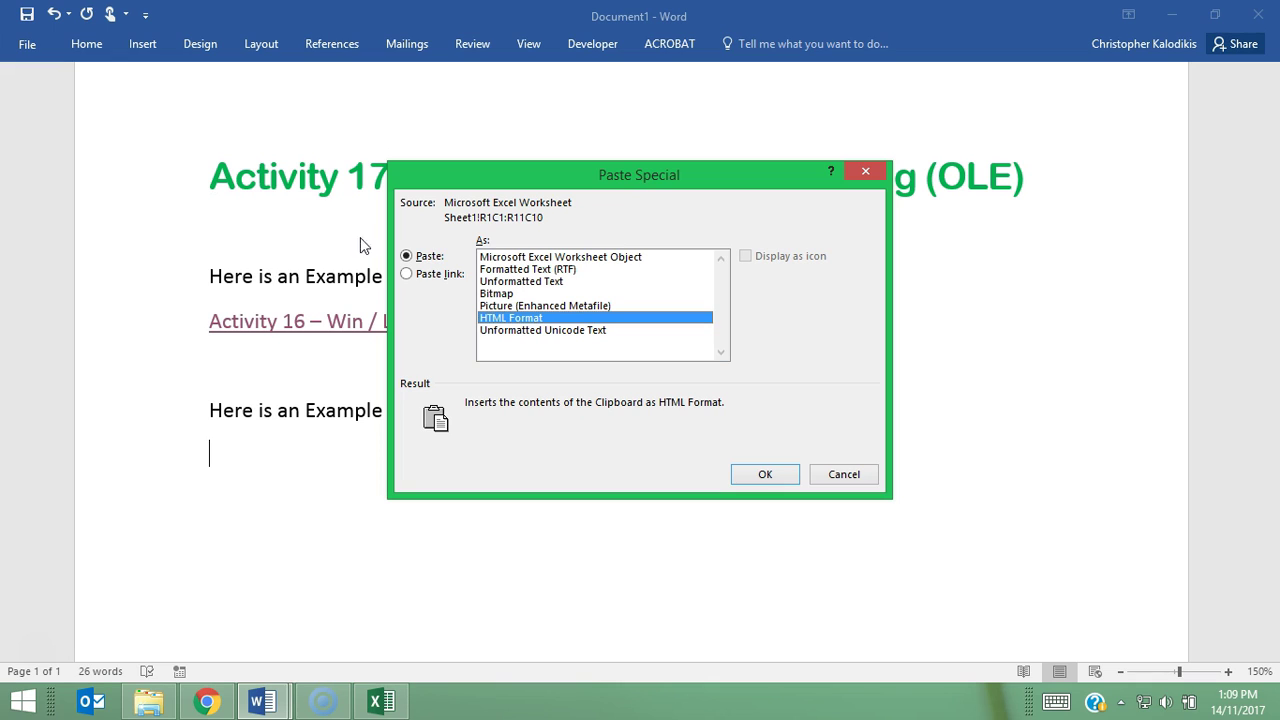
click(535, 258)
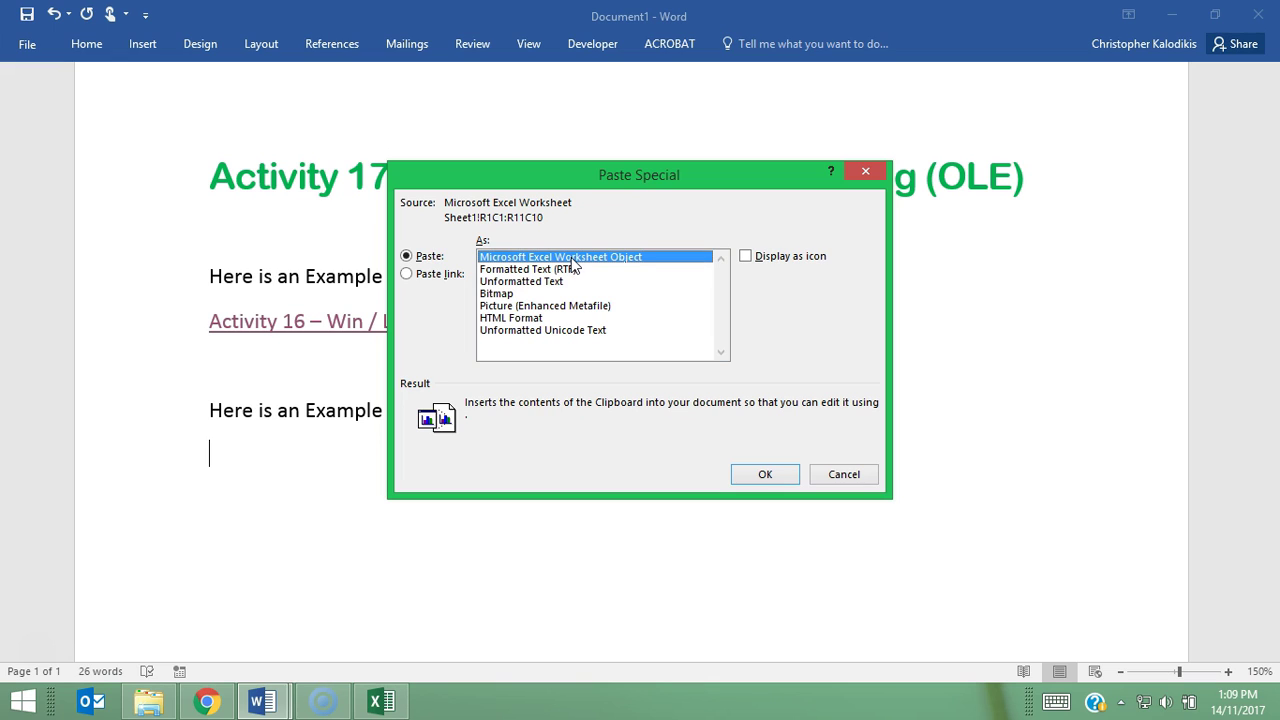
click(764, 477)
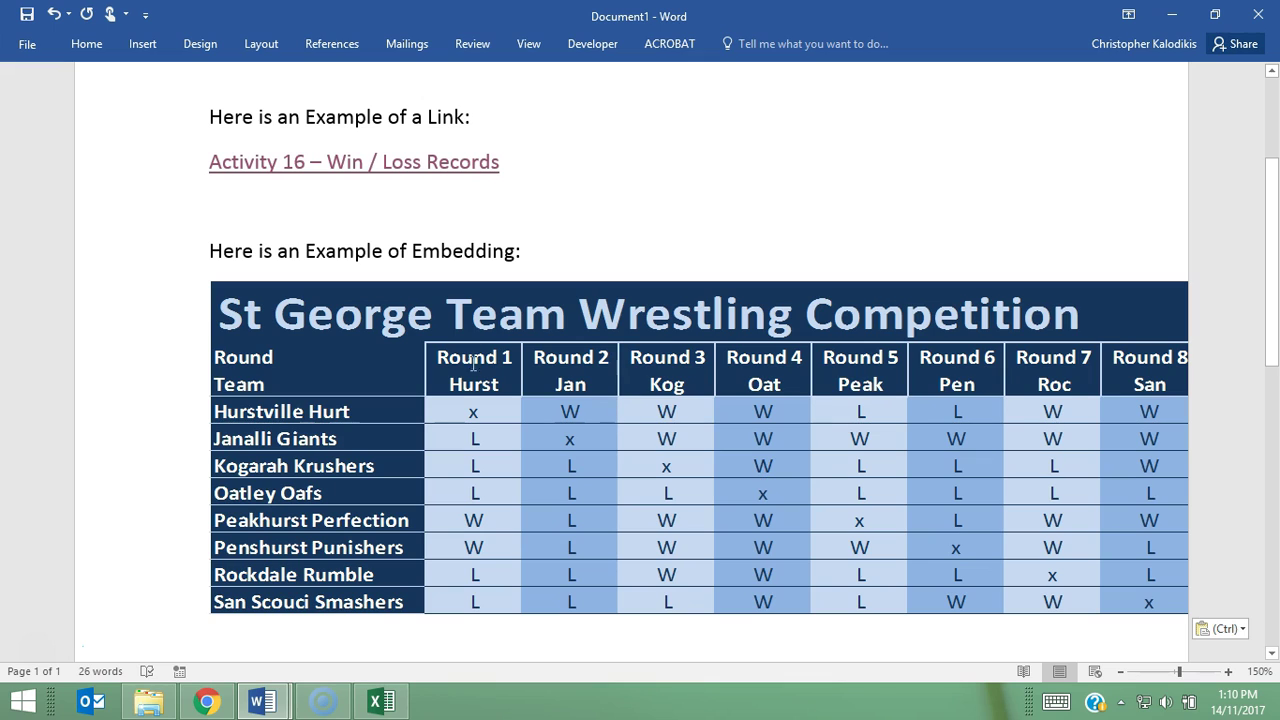
- Shrink the embedded worksheet object proportionally so all its columns fit within the page's text width
click(532, 285)
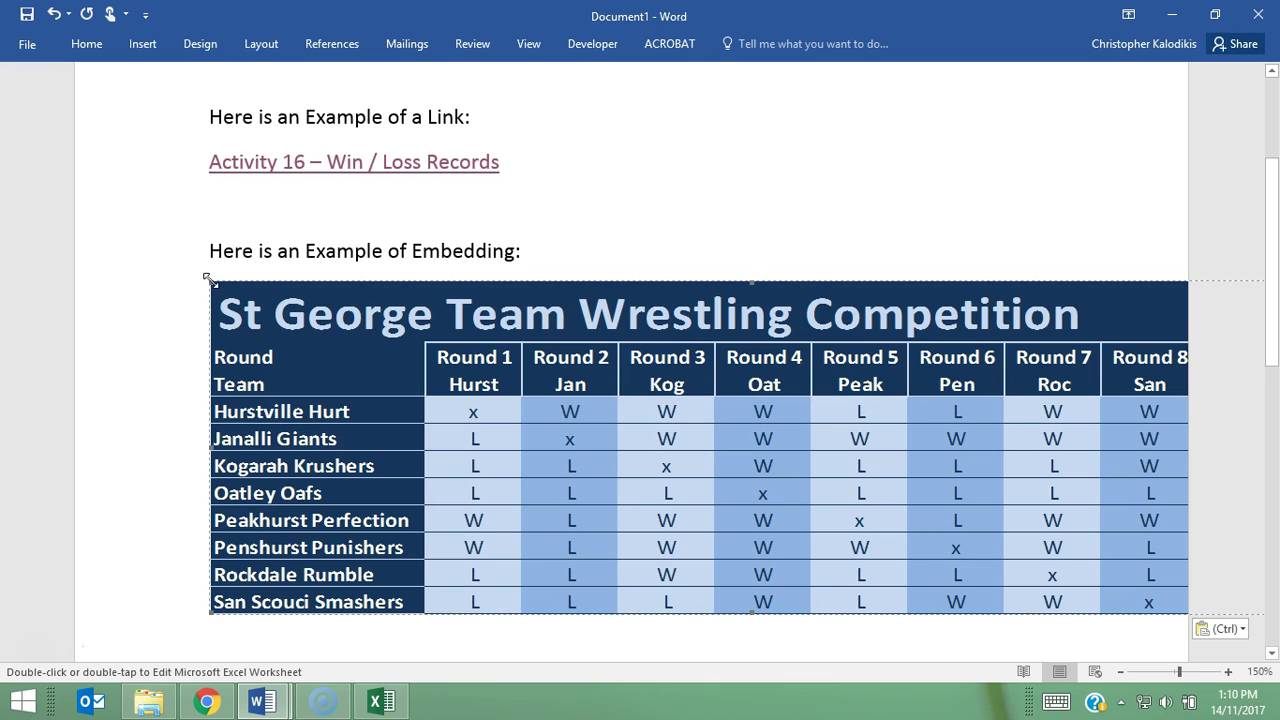
drag(212, 282, 430, 434)
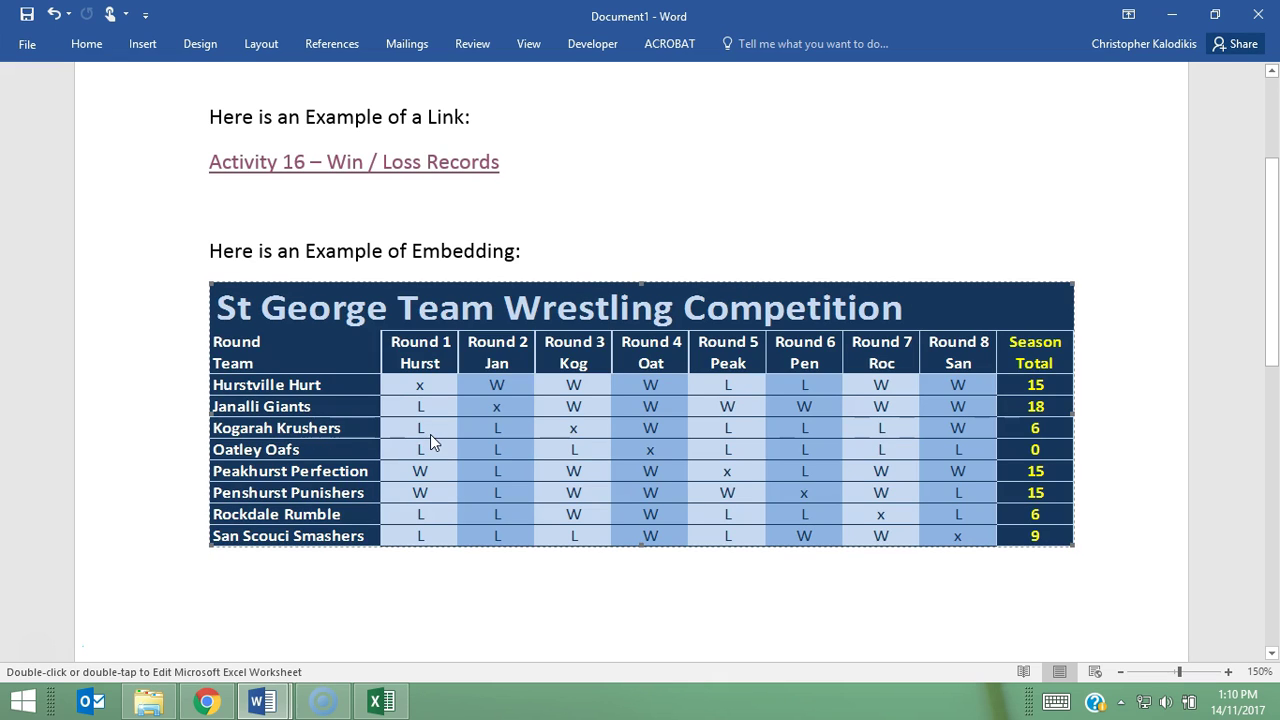
drag(212, 286, 260, 340)
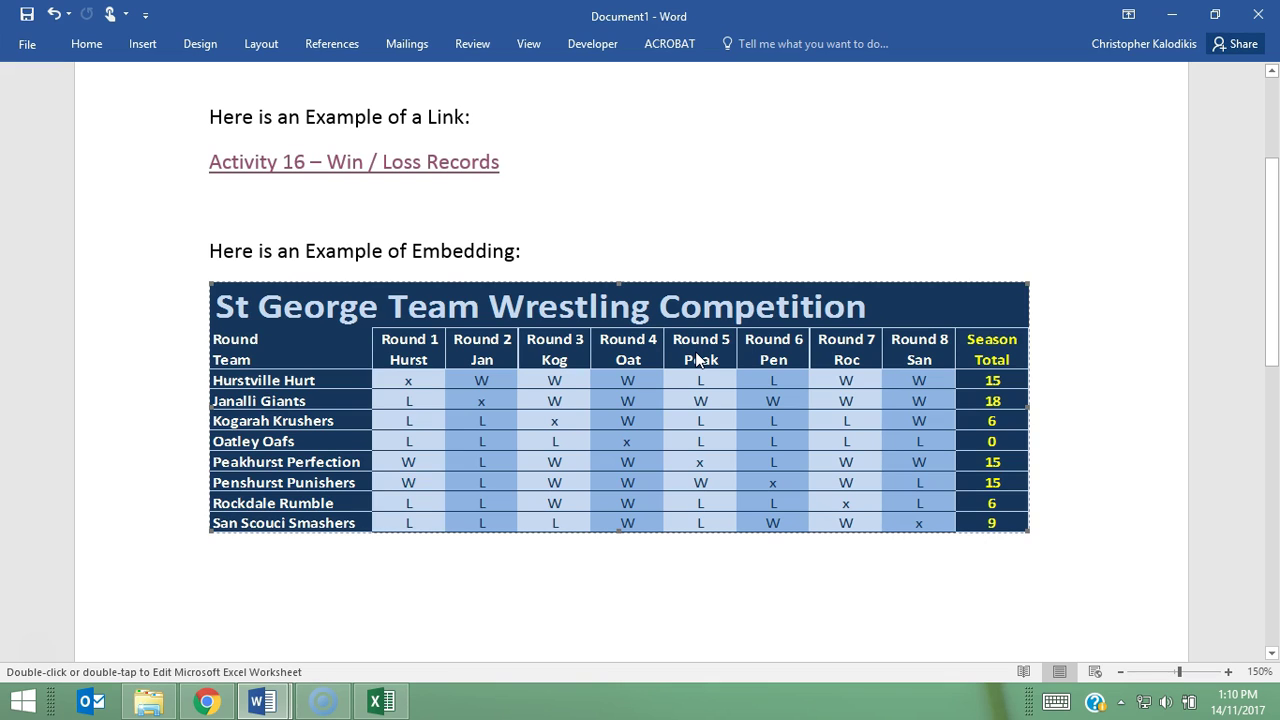
- Edit the embedded worksheet in place, setting Hurstville Hurt's Round 7 and Round 8 results to L, and return to the document
double_click(422, 433)
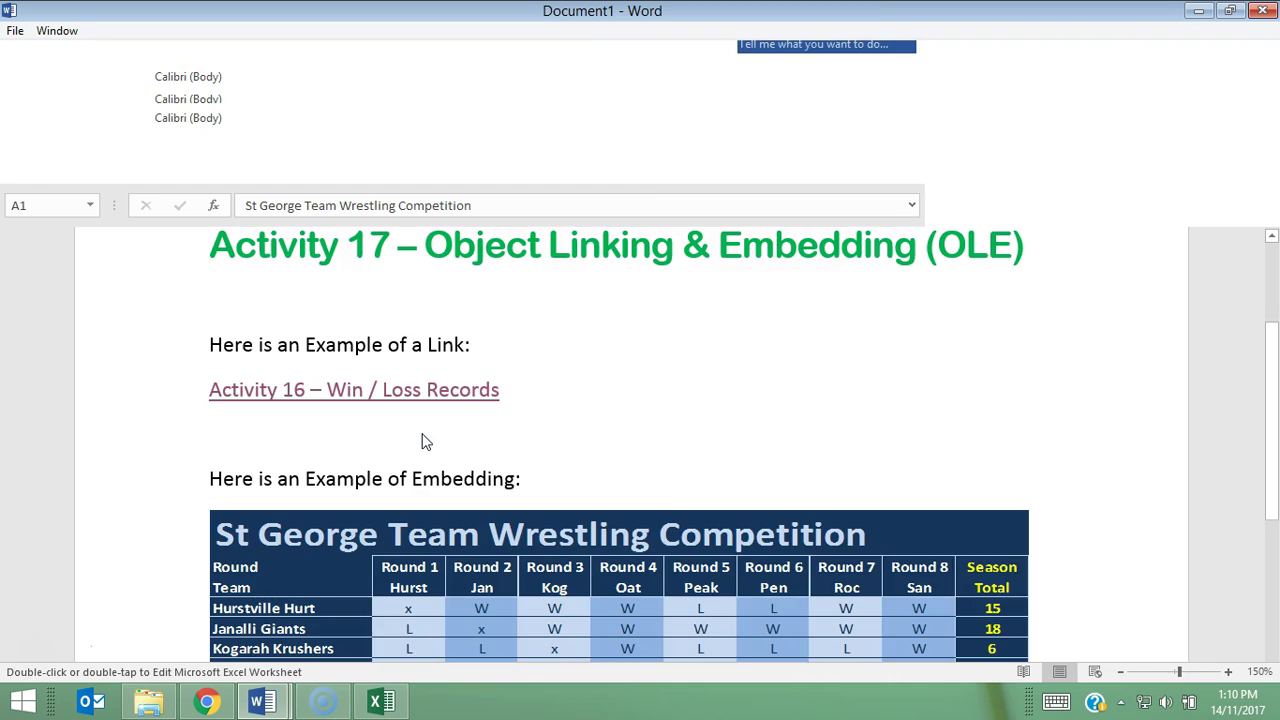
scroll(503, 481, down, 1)
scroll(530, 490, down, 1)
scroll(535, 500, up, 2)
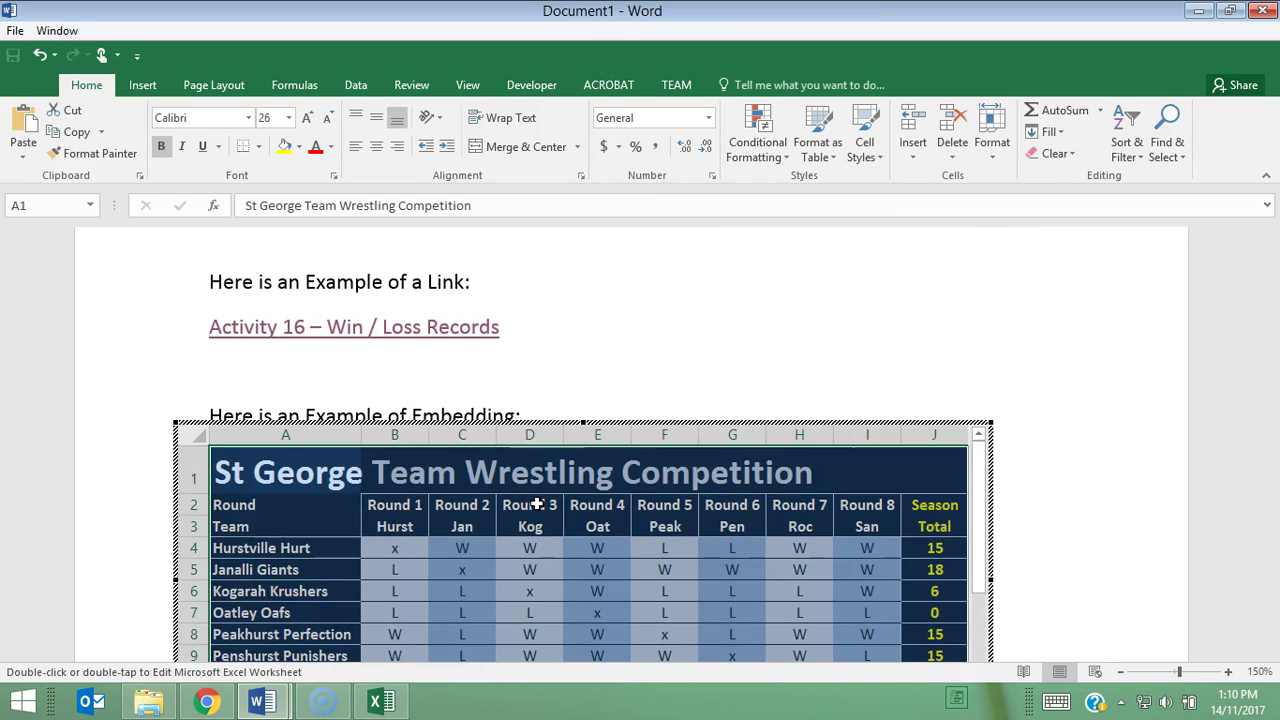
scroll(537, 503, down, 1)
scroll(537, 503, up, 1)
click(530, 591)
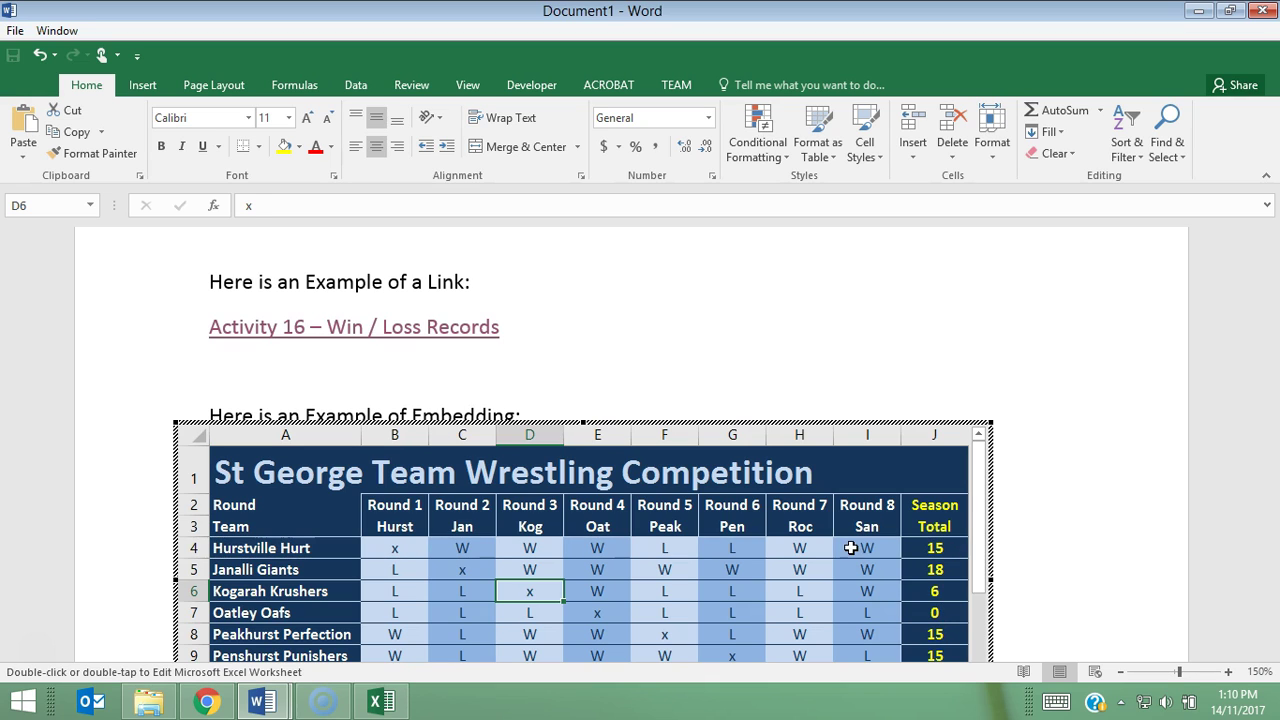
click(866, 549)
key(BackSpace)
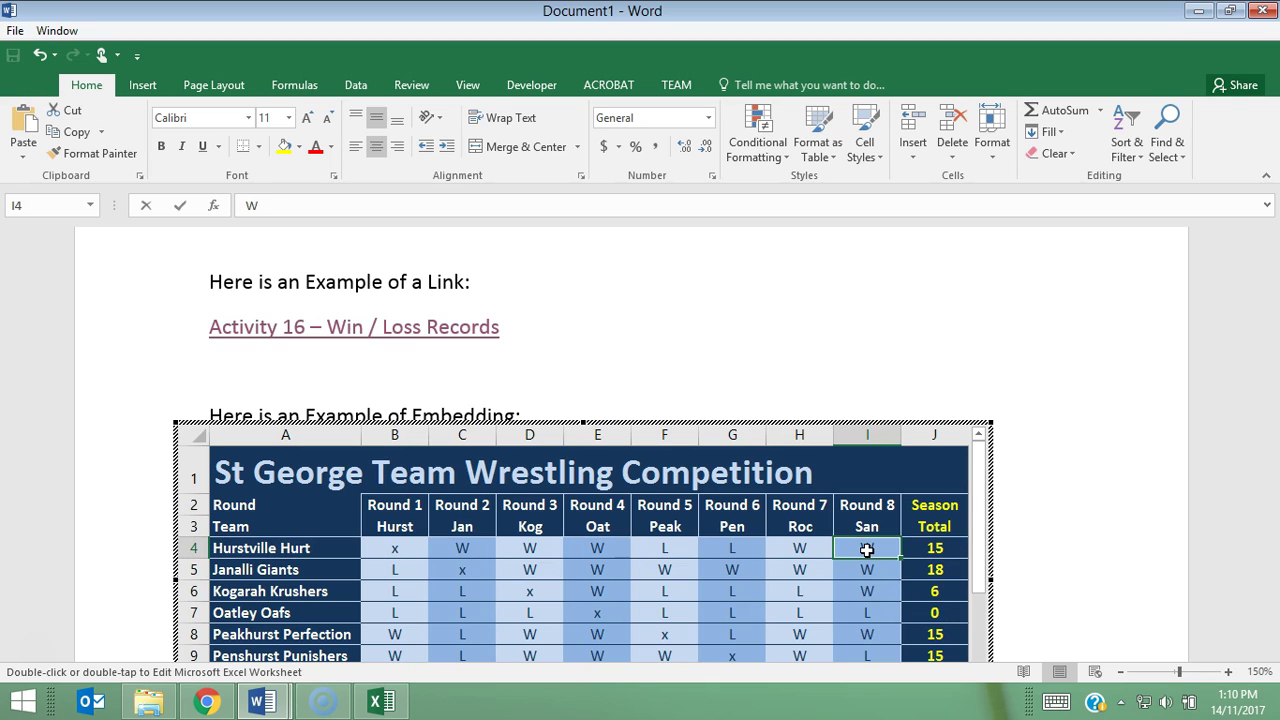
key(Left)
text(L)
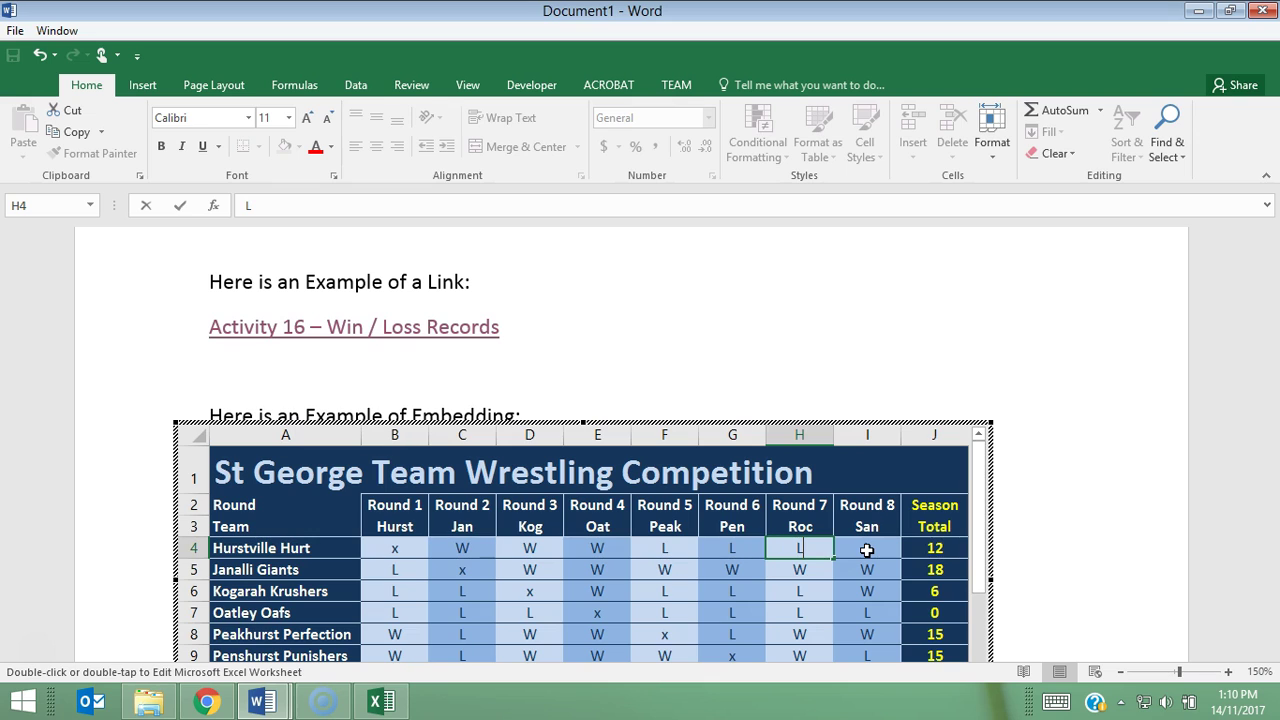
key(Return)
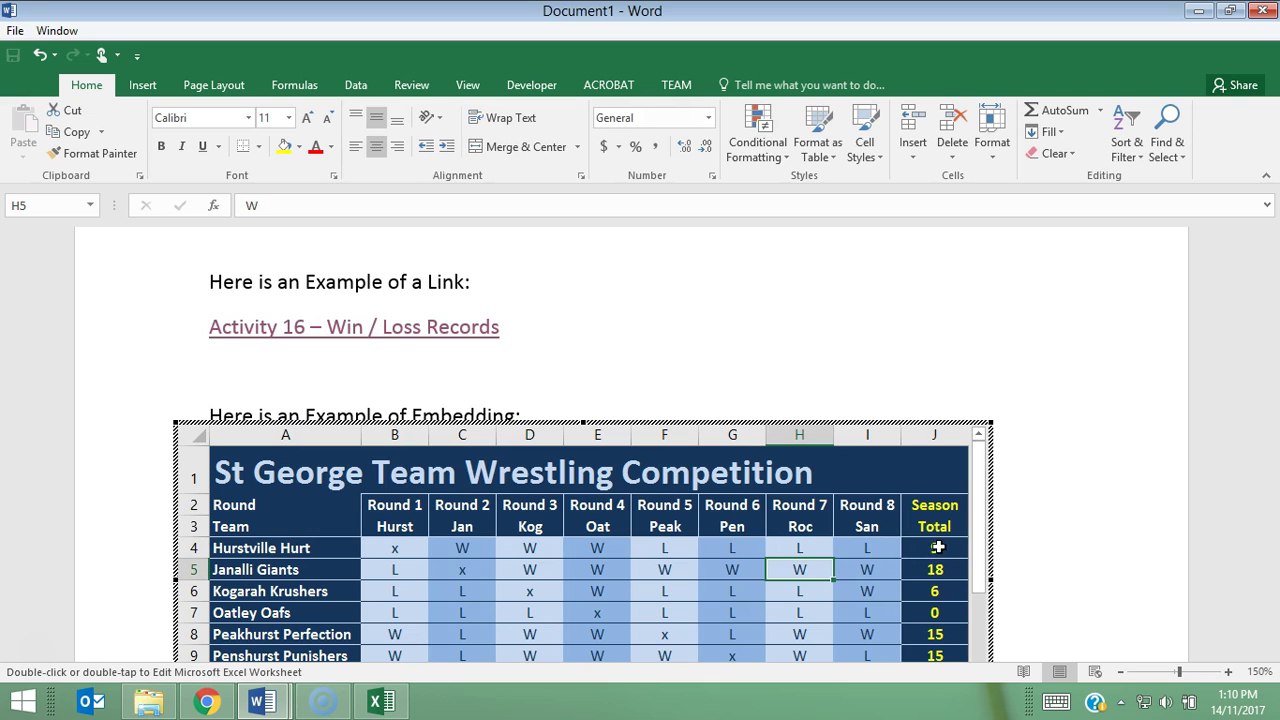
scroll(1020, 570, down, 1)
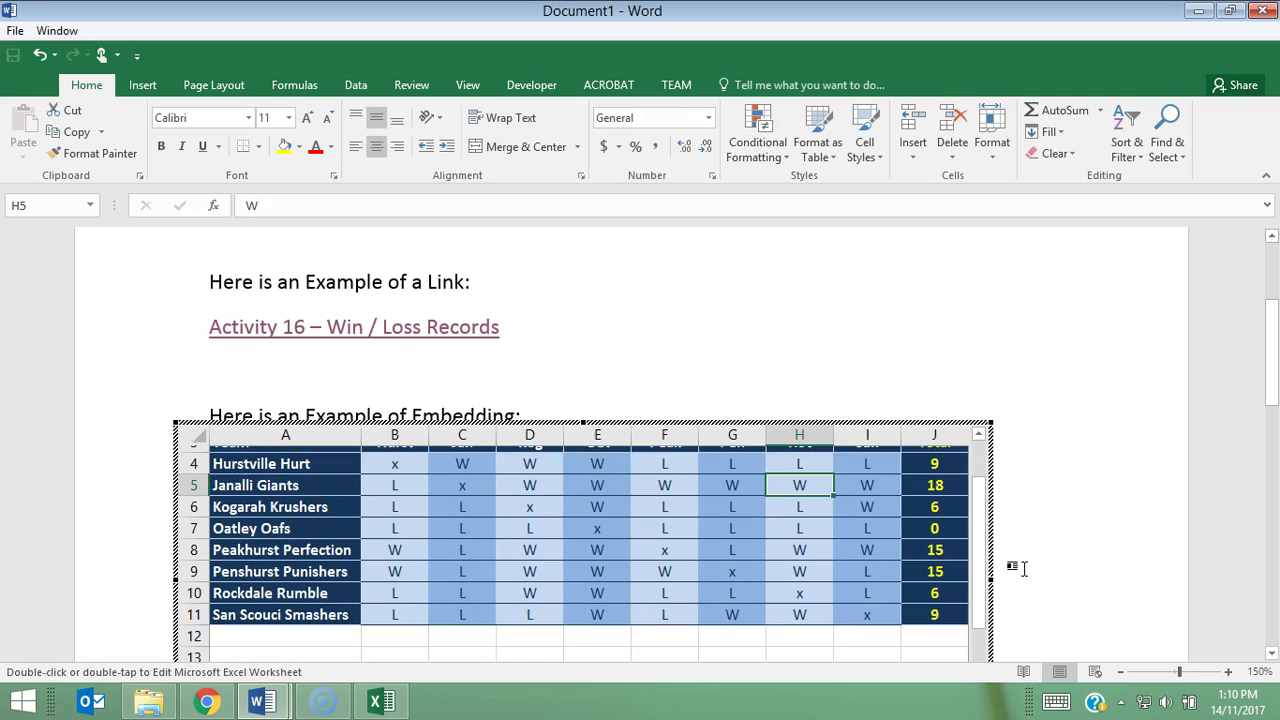
scroll(1024, 567, up, 1)
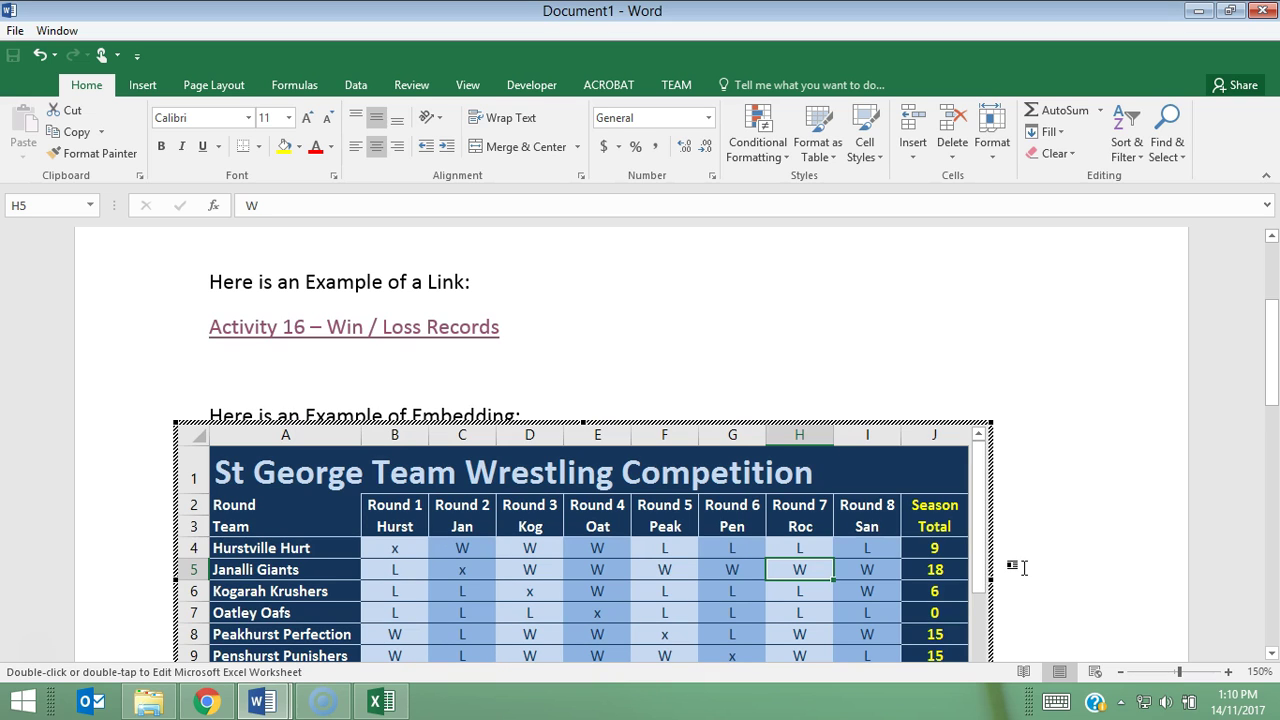
click(1060, 531)
scroll(1067, 531, up, 3)
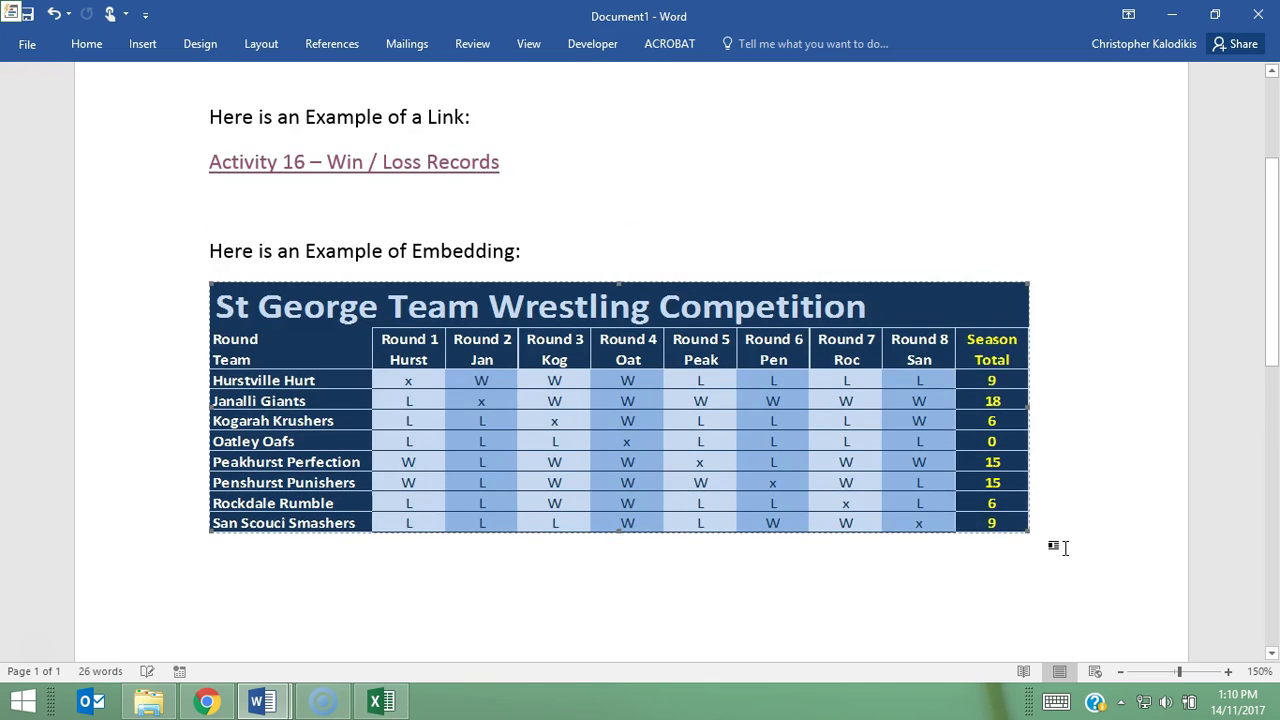
- Follow the Activity 16 hyperlink to compare the source workbook's Hurstville Hurt results with the embedded table, and return to the document
scroll(1080, 523, down, 1)
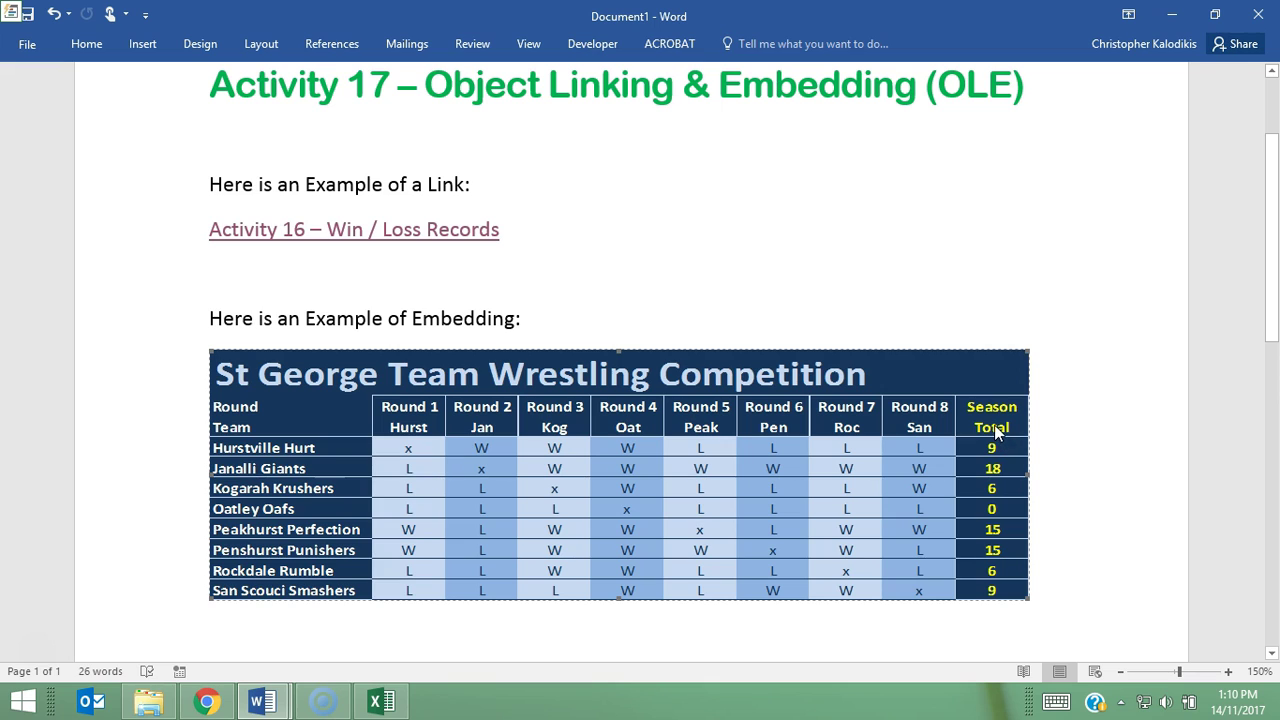
ctrl+click(402, 231)
click(690, 433)
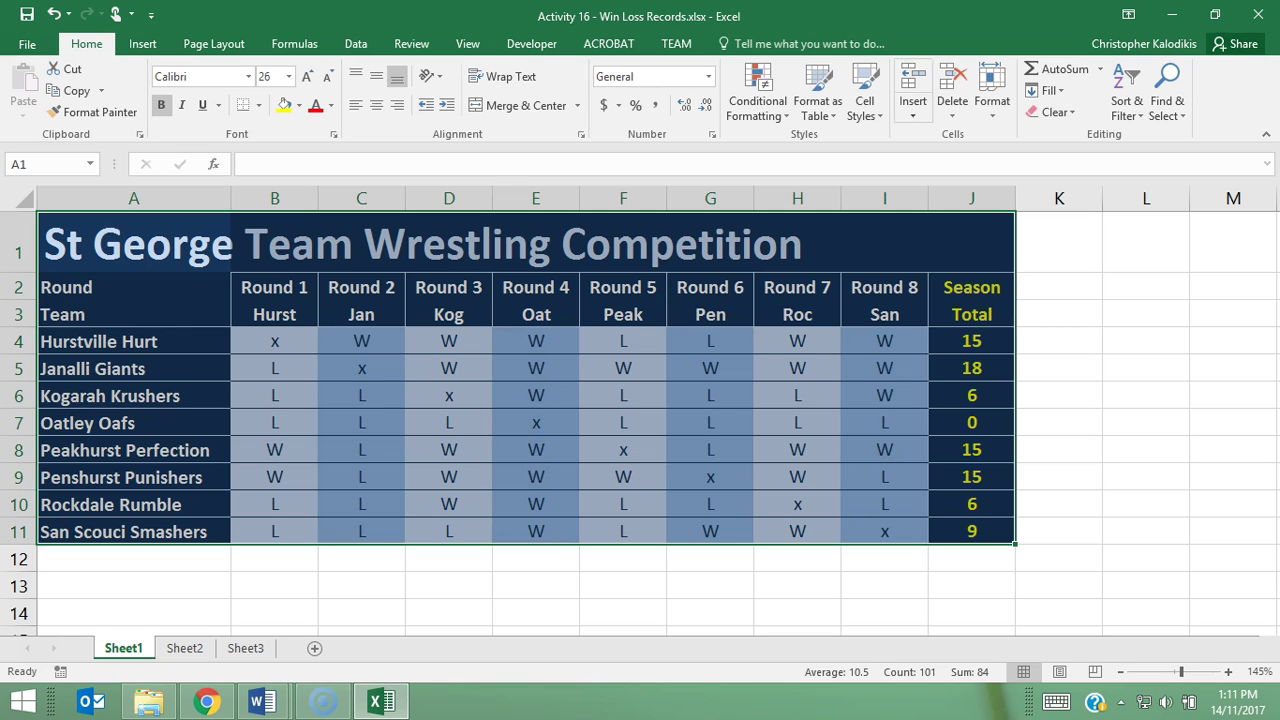
click(1171, 14)
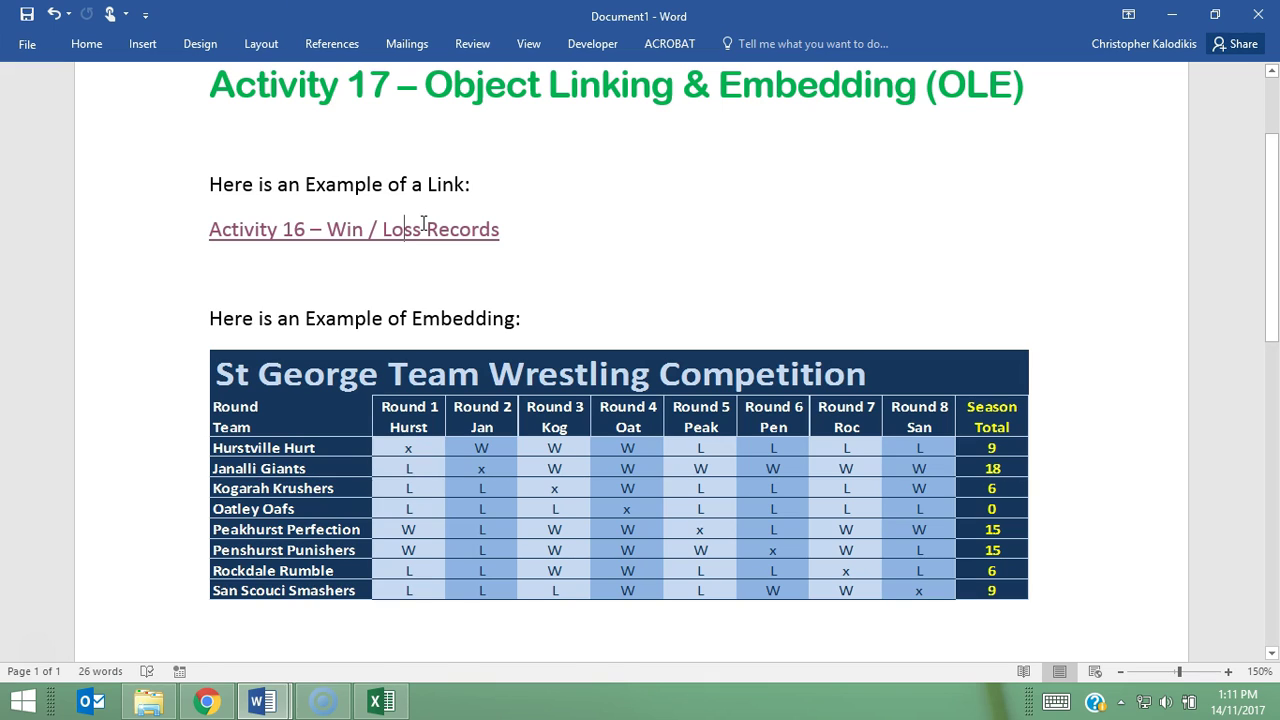
mouse_move(421, 231)
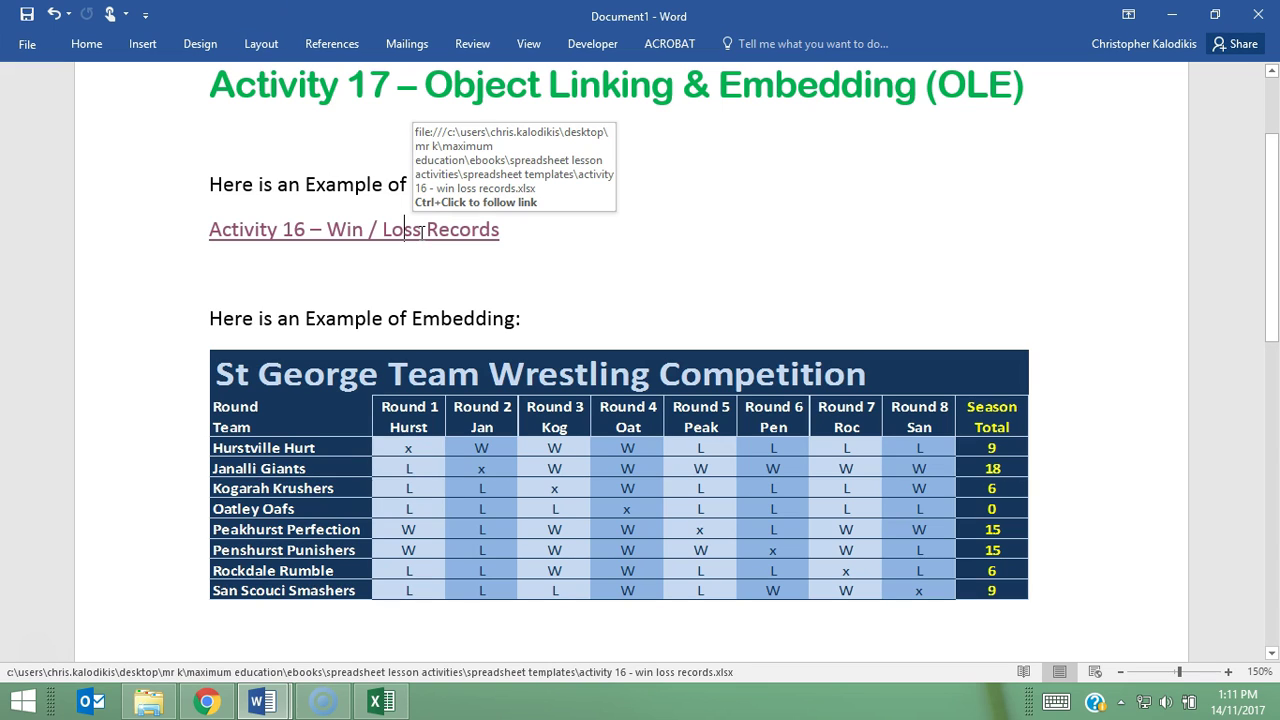